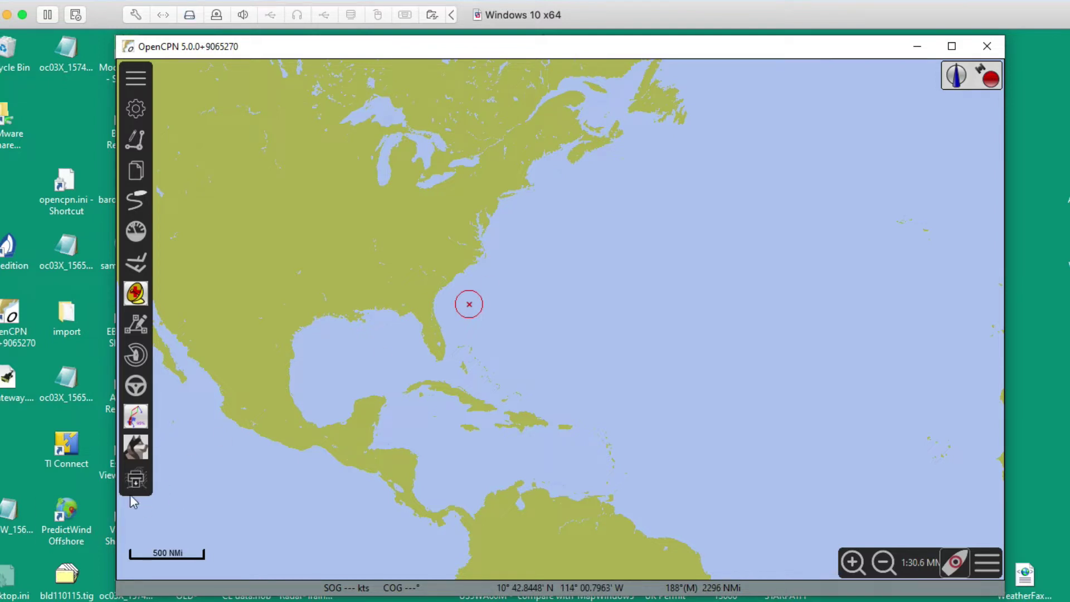
Step: Open the Weather Fax window and bring up its Internet retrieval dialog
{"action": "left_click", "coordinate": [135, 480]}
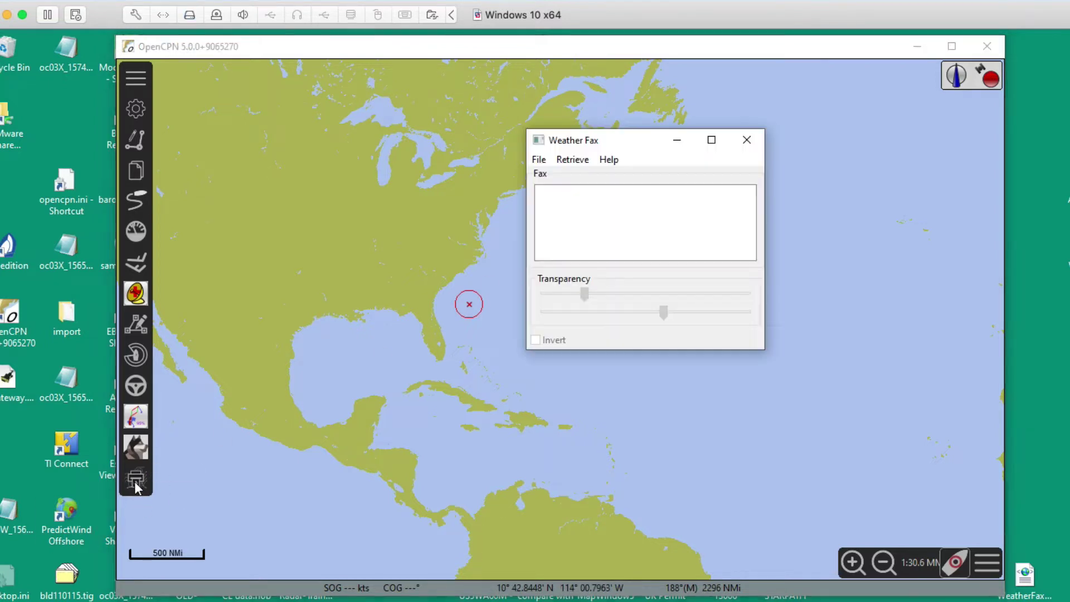
{"action": "left_click_drag", "start_coordinate": [645, 144], "coordinate": [703, 132]}
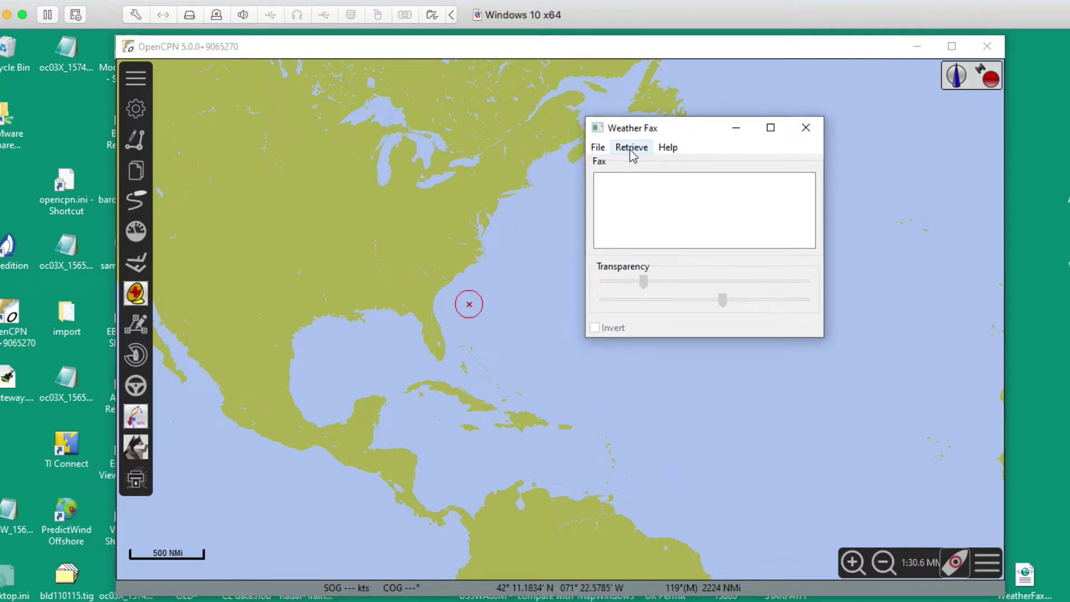
{"action": "left_click", "coordinate": [632, 149]}
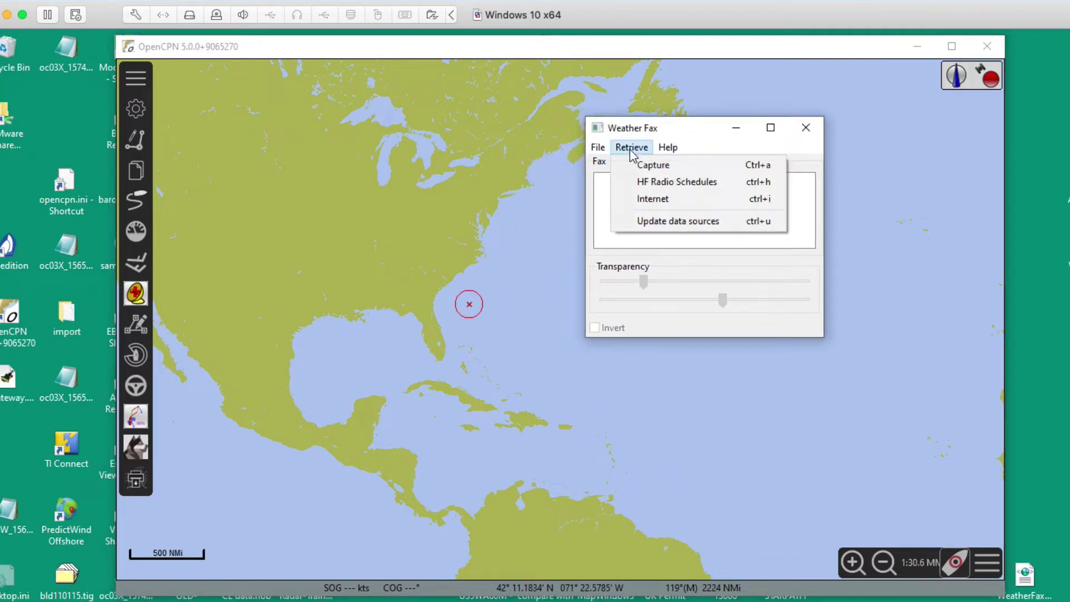
{"action": "left_click", "coordinate": [648, 201]}
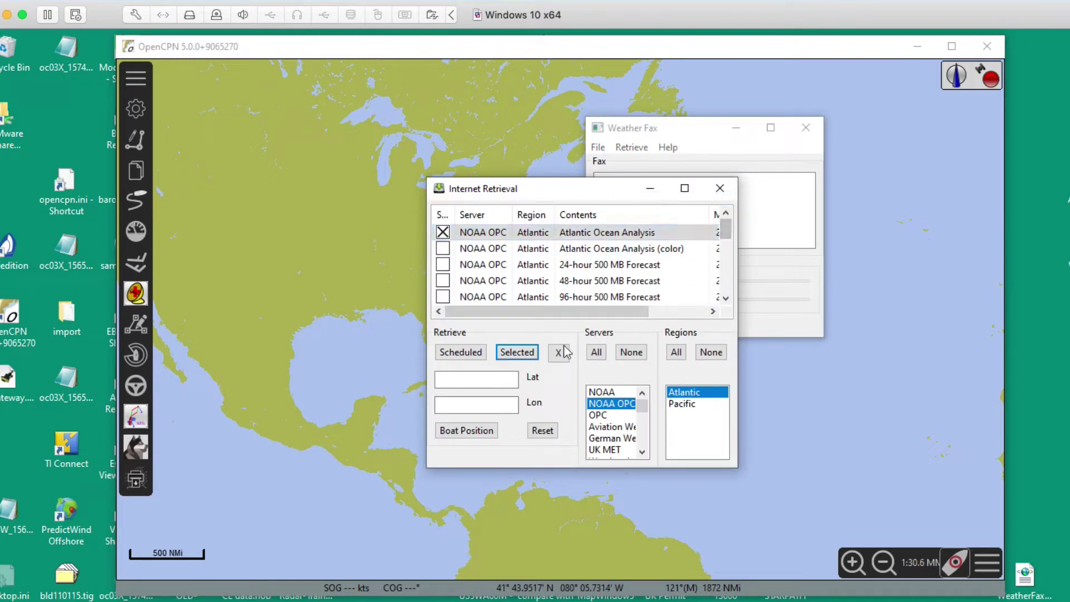
Step: Filter to German Weather DWD European faxes and tick the 36hr Forecast
{"action": "left_click", "coordinate": [611, 439]}
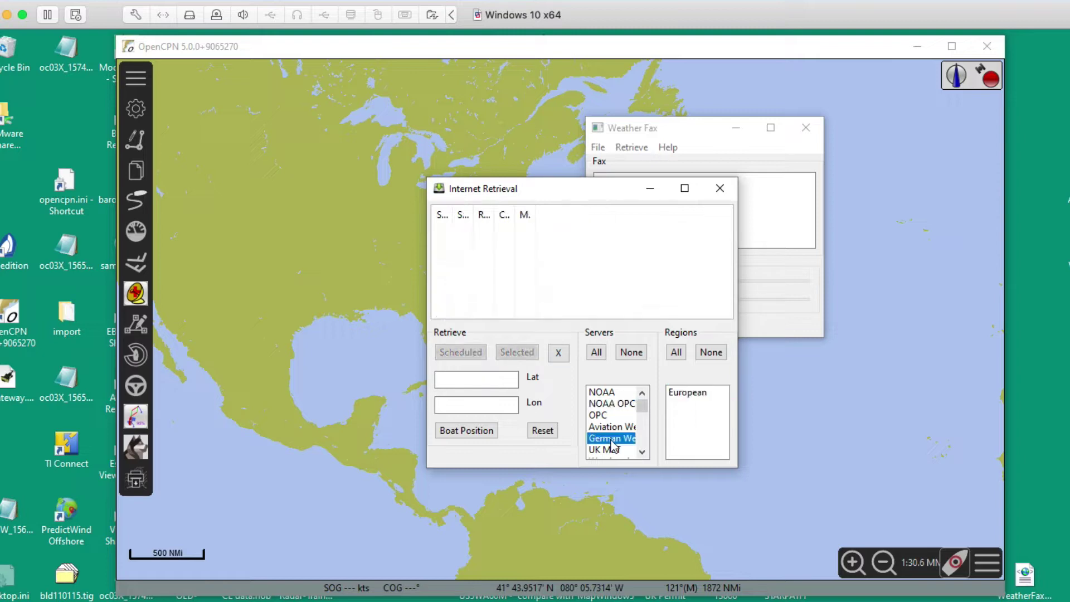
{"action": "left_click", "coordinate": [687, 392]}
{"action": "left_click", "coordinate": [442, 264]}
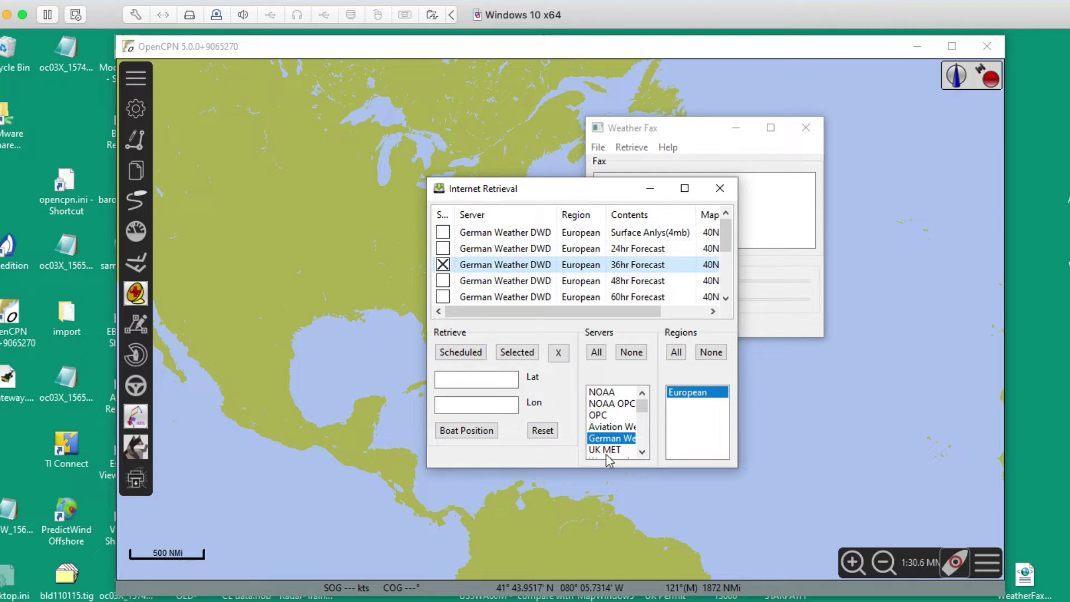
Step: Download the DWD 36hr Forecast, overlay it, and move the dialogs off the chart
{"action": "left_click", "coordinate": [517, 355]}
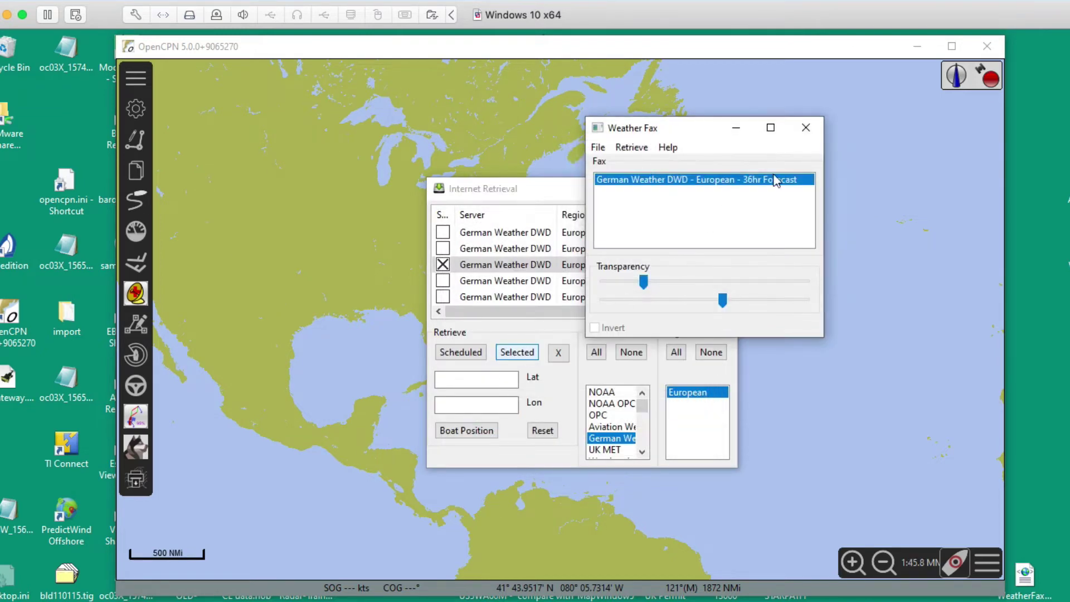
{"action": "double_click", "coordinate": [776, 179]}
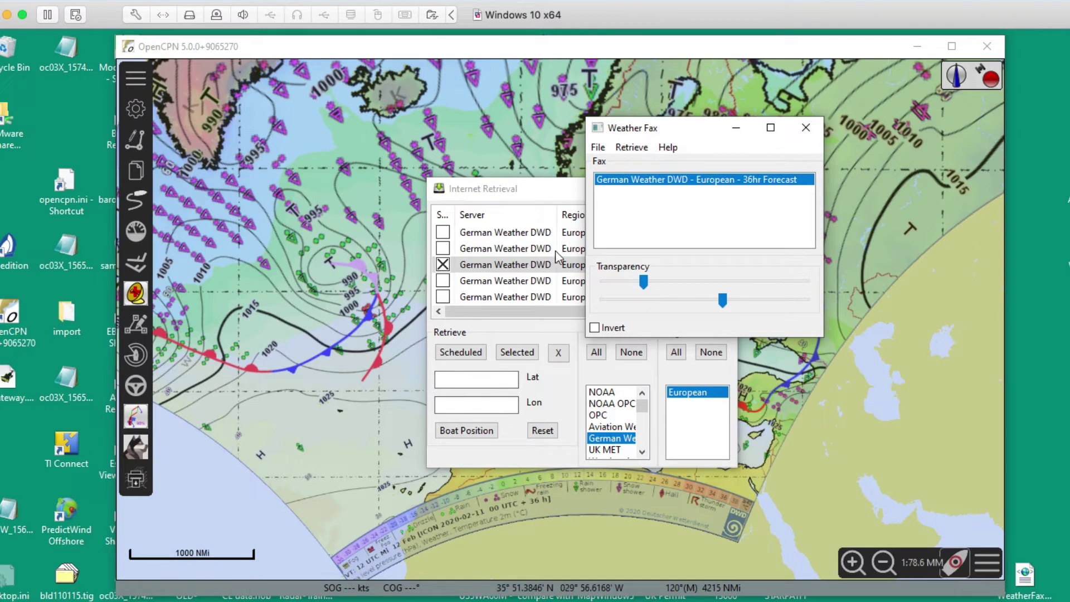
{"action": "left_click_drag", "start_coordinate": [683, 127], "coordinate": [950, 292]}
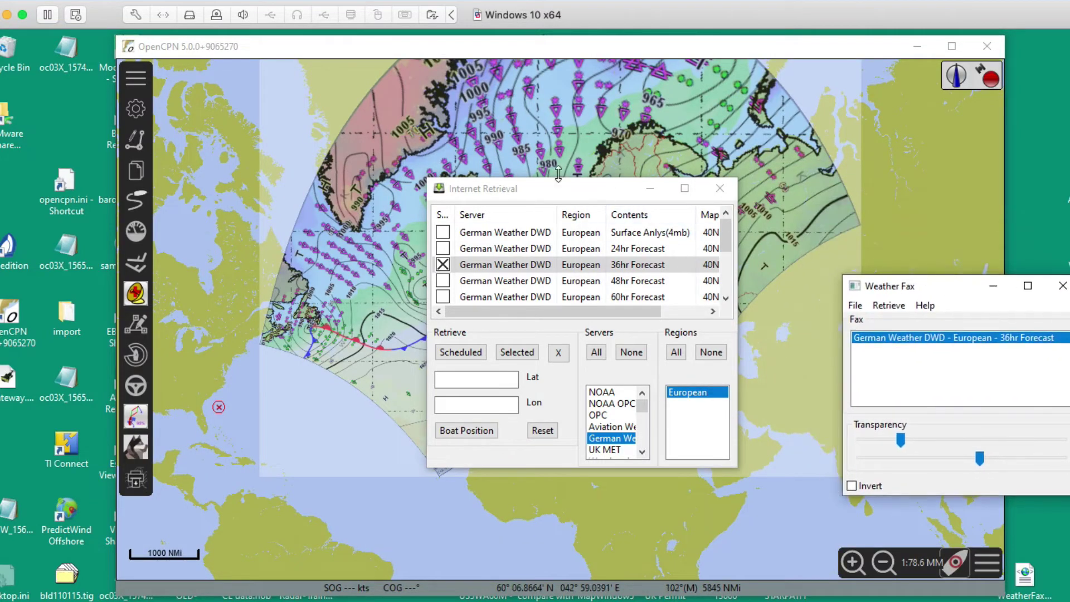
{"action": "left_click_drag", "start_coordinate": [563, 178], "coordinate": [786, 292]}
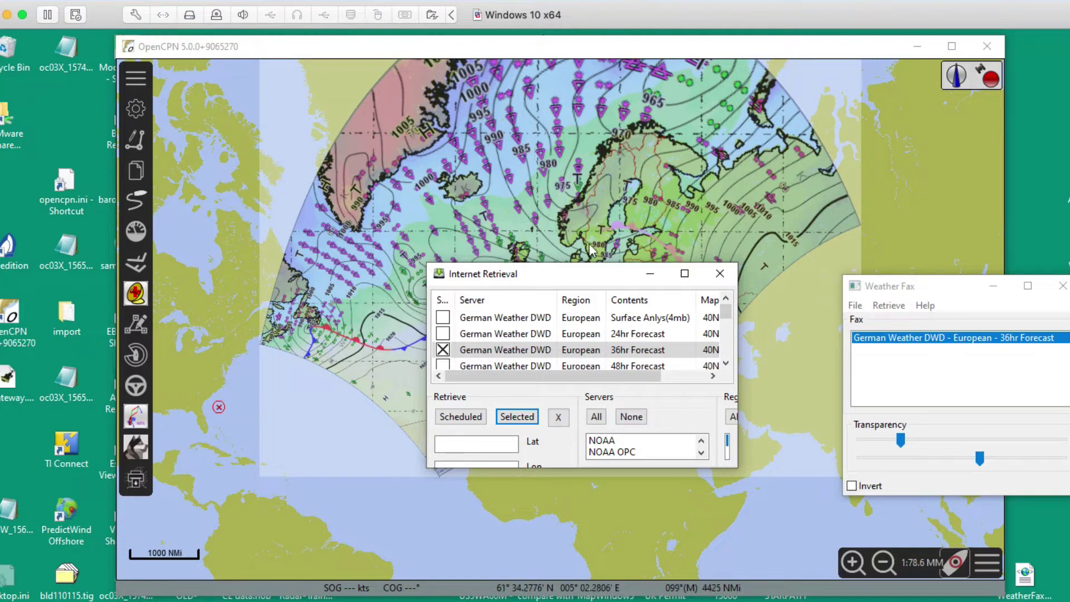
Step: Enlarge the retrieval dialog, list NOAA OPC Atlantic faxes, and tick Atlantic Ocean Analysis
{"action": "left_click", "coordinate": [613, 442]}
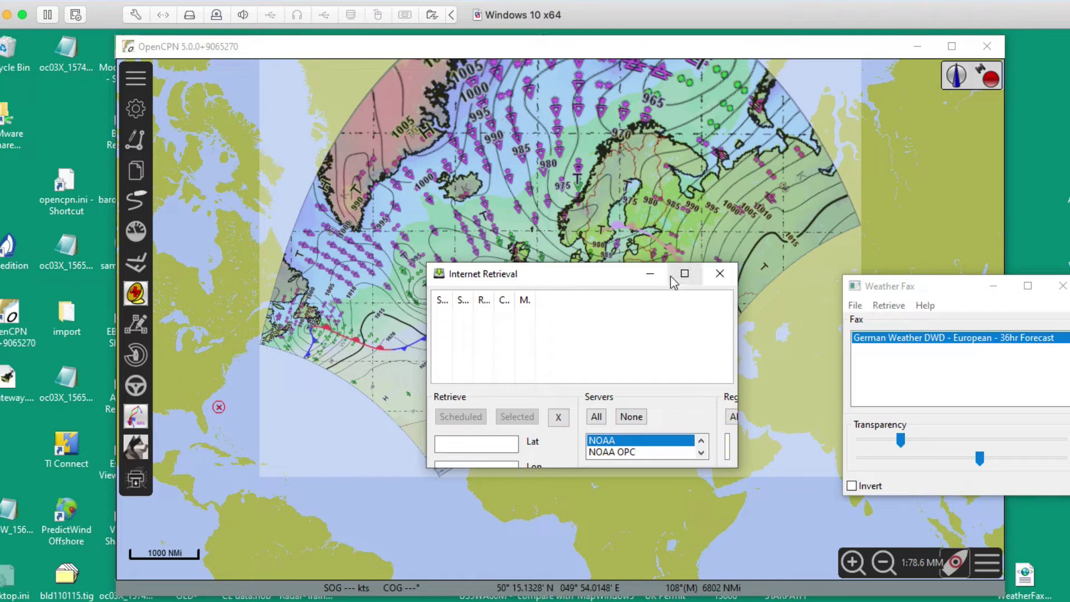
{"action": "left_click_drag", "start_coordinate": [597, 277], "coordinate": [524, 157]}
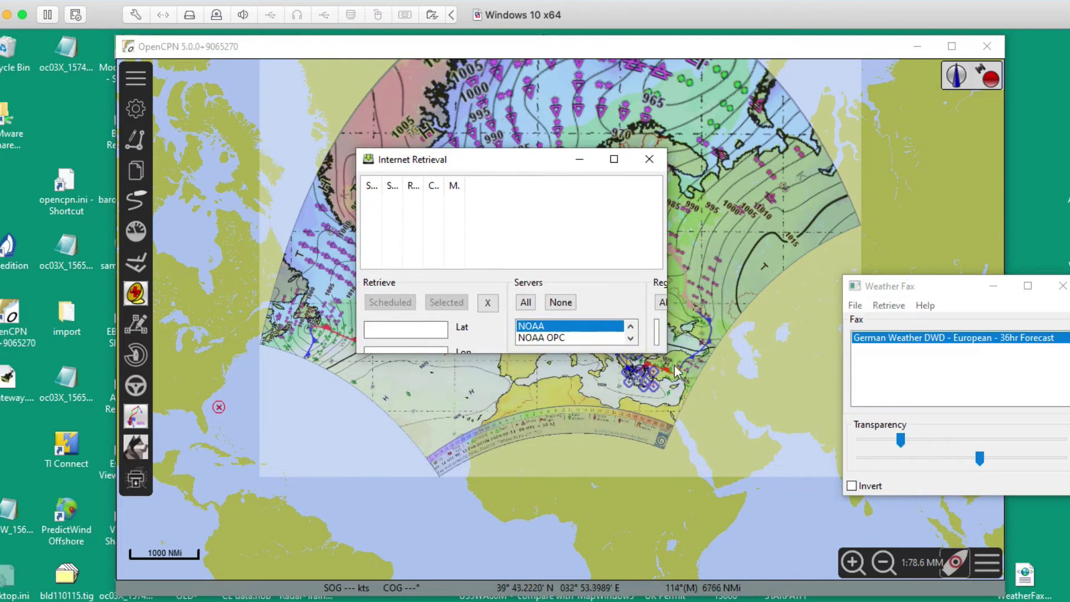
{"action": "left_click_drag", "start_coordinate": [666, 357], "coordinate": [774, 496]}
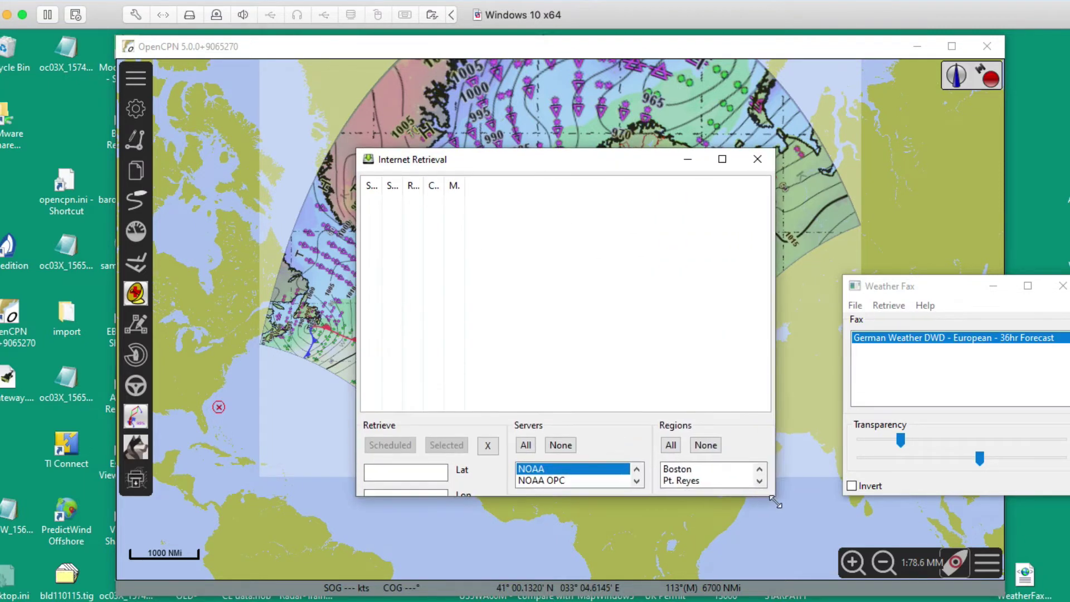
{"action": "left_click", "coordinate": [562, 482]}
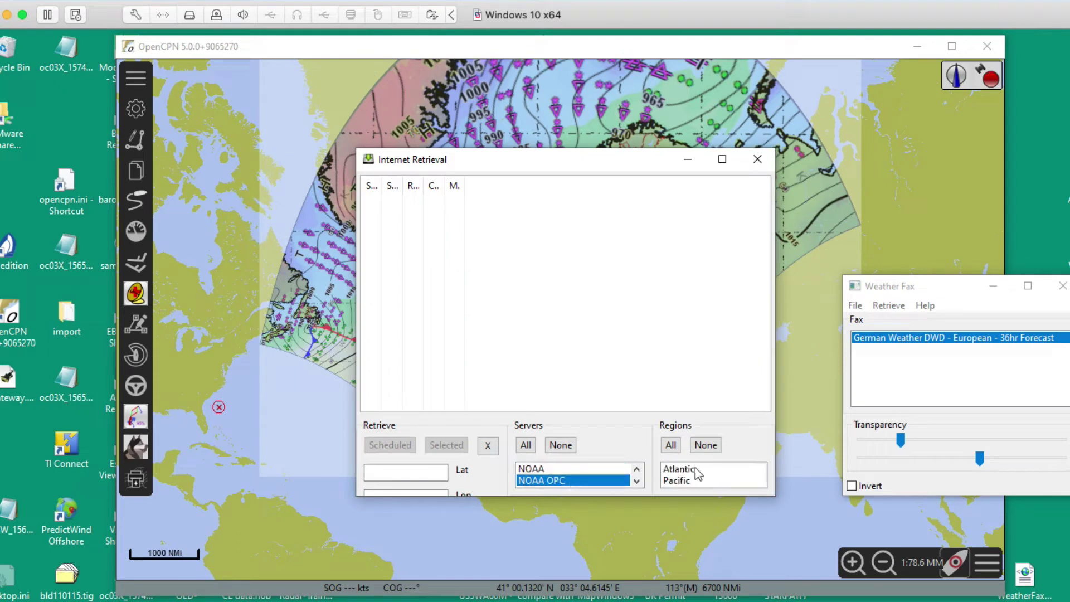
{"action": "left_click", "coordinate": [695, 467]}
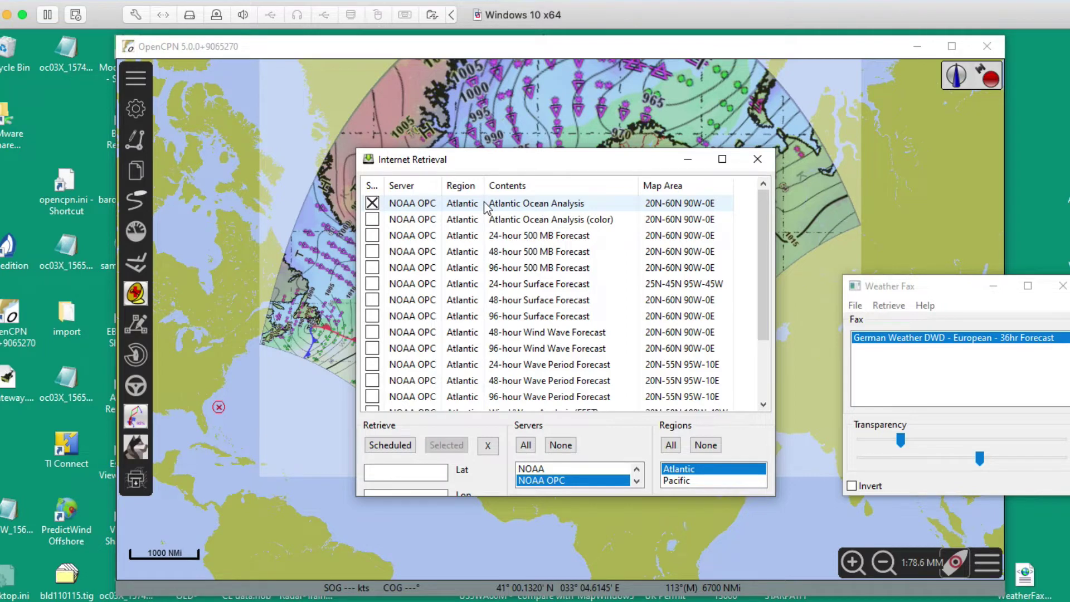
{"action": "left_click", "coordinate": [410, 209]}
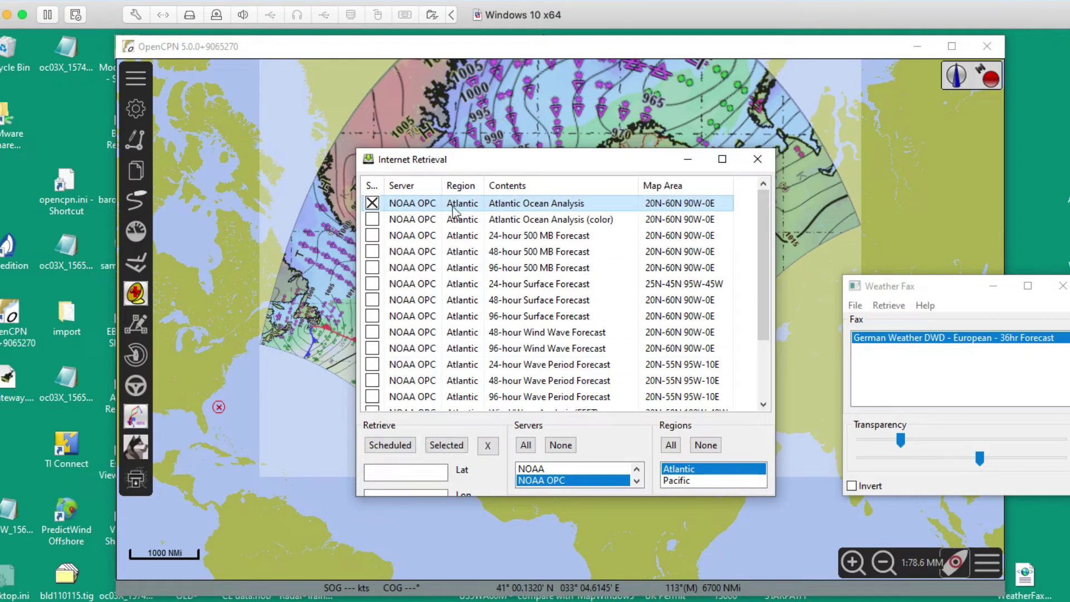
Step: Attempt the Atlantic Ocean Analysis download, dismiss the failure, and close Internet Retrieval
{"action": "left_click", "coordinate": [441, 446]}
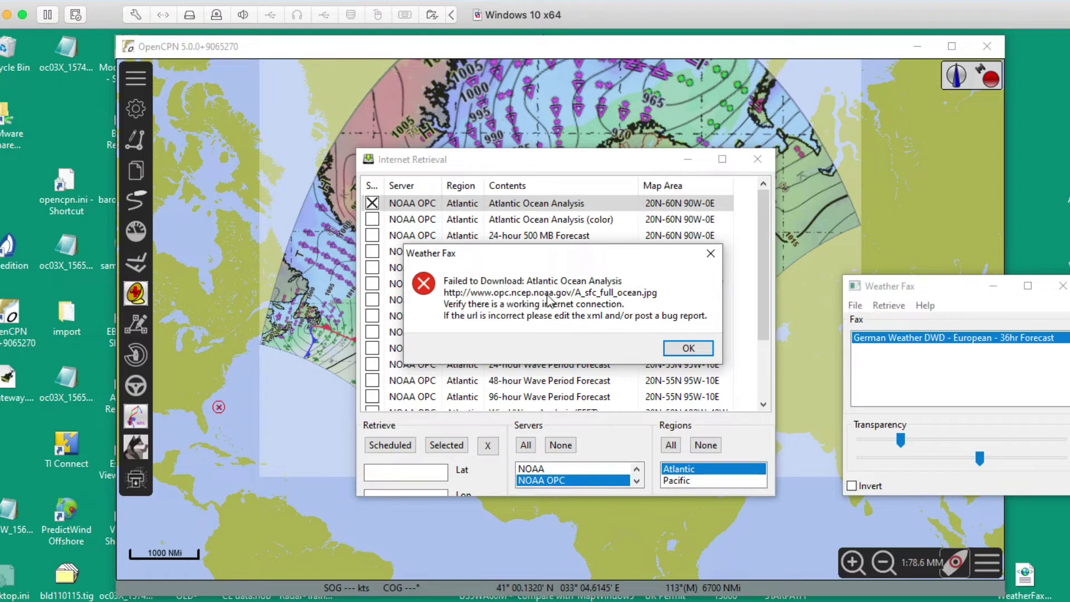
{"action": "left_click", "coordinate": [687, 348]}
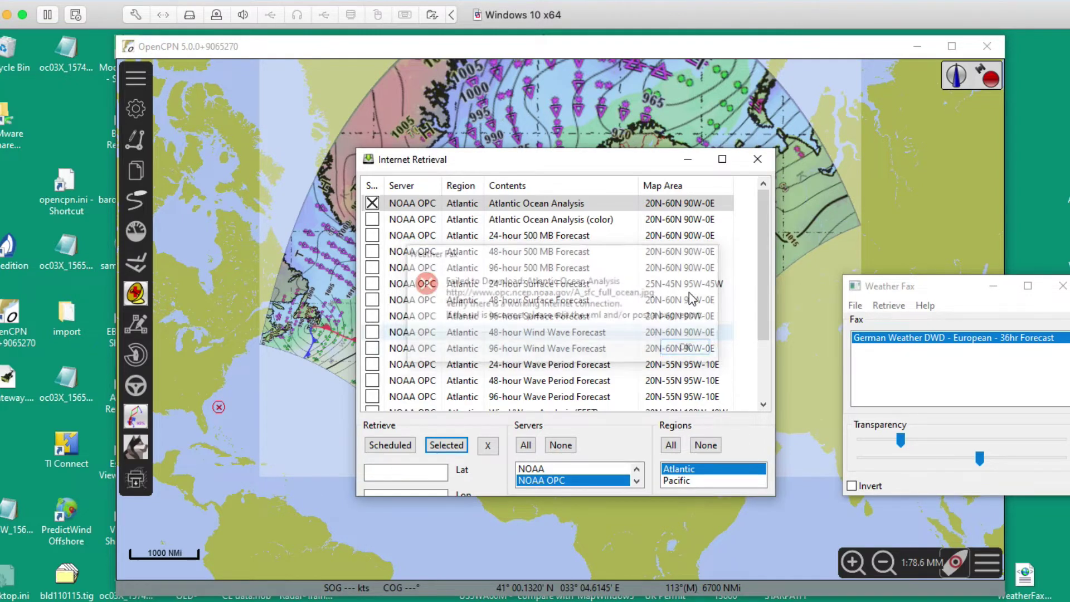
{"action": "left_click", "coordinate": [758, 160]}
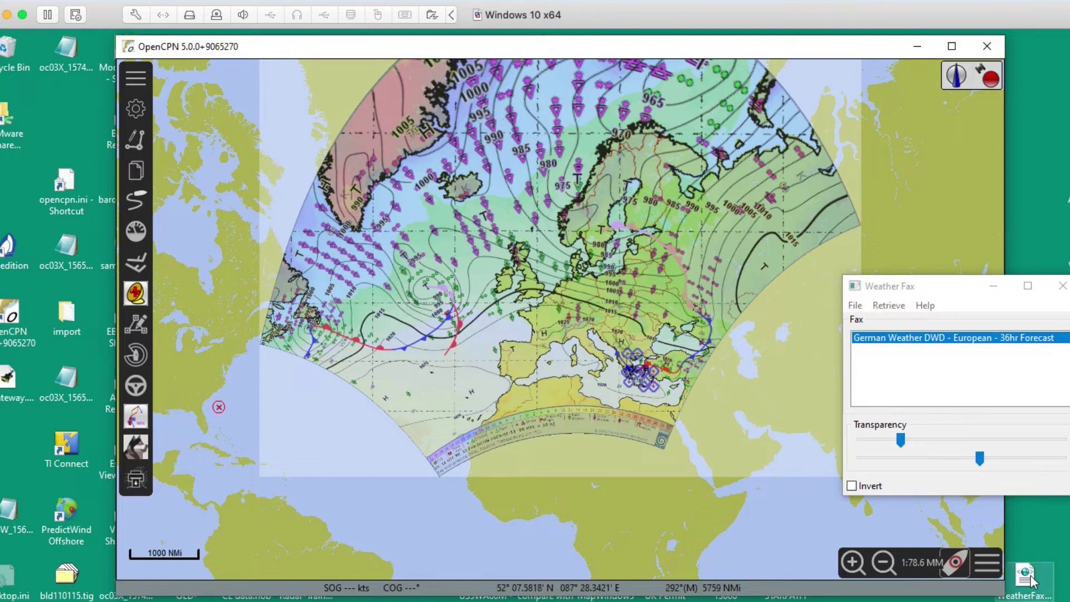
{"action": "mouse_move", "coordinate": [1032, 576]}
{"action": "left_mouse_down"}
{"action": "mouse_move", "coordinate": [1053, 564]}
{"action": "mouse_move", "coordinate": [1034, 598]}
{"action": "left_mouse_up"}
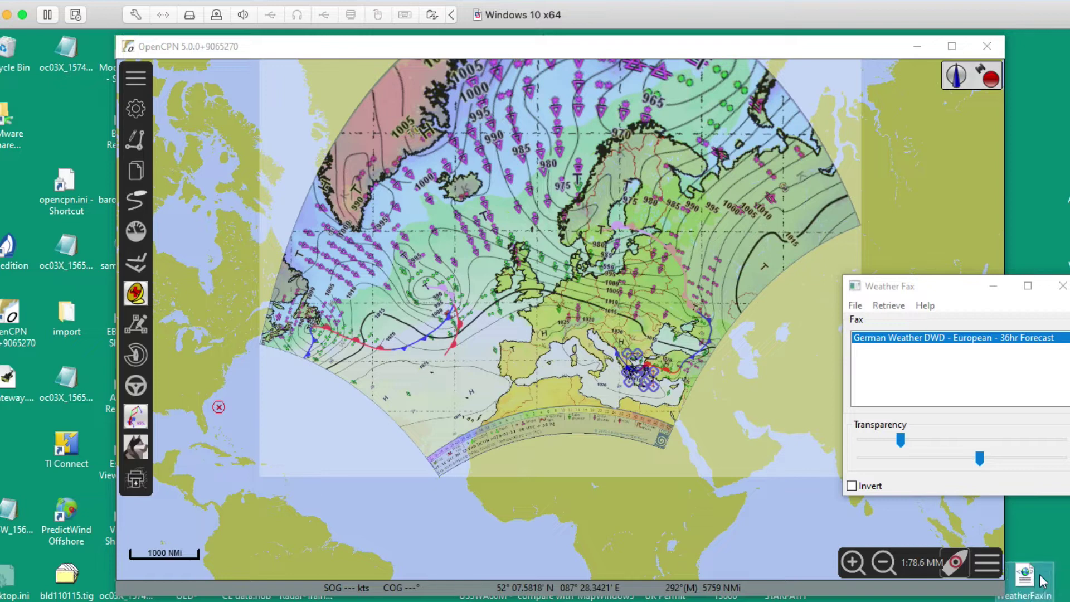
Step: Quit OpenCPN and show the contents of Local Disk (C:) in File Explorer
{"action": "left_click", "coordinate": [1063, 286]}
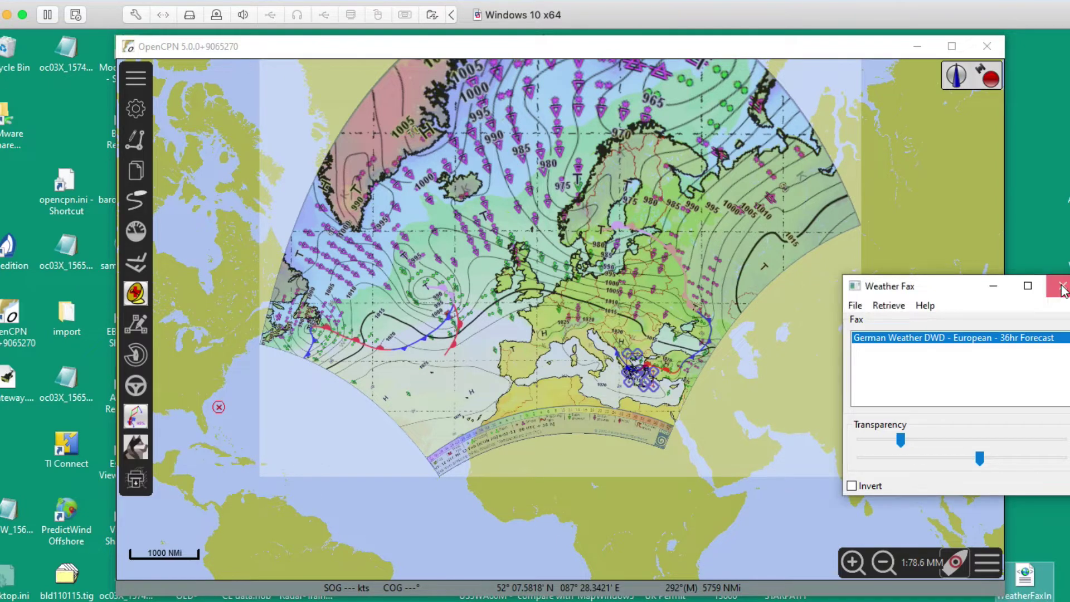
{"action": "left_click", "coordinate": [986, 46]}
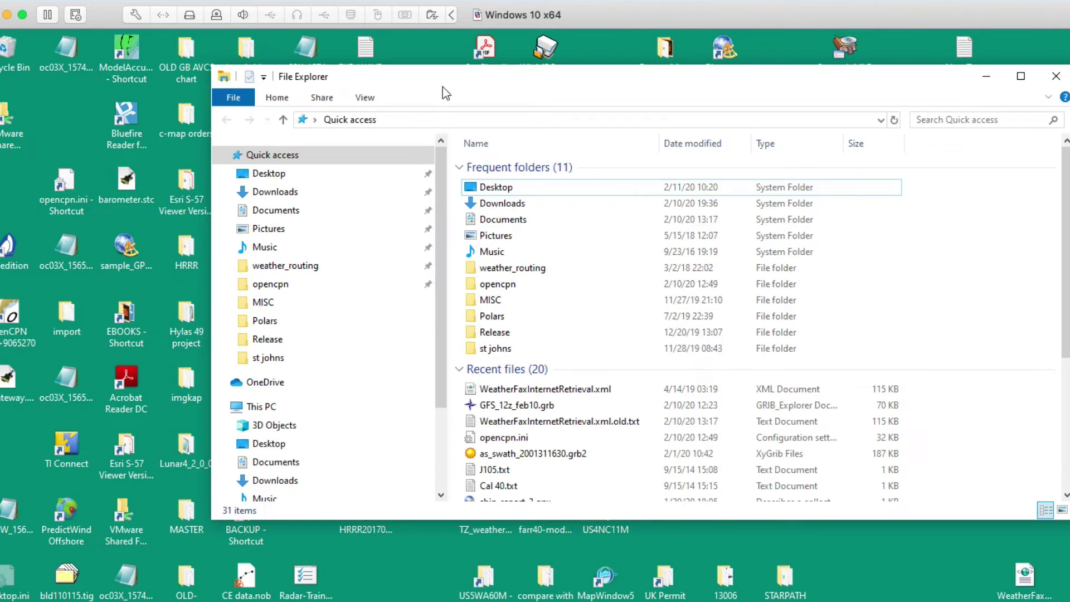
{"action": "left_click_drag", "start_coordinate": [442, 87], "coordinate": [431, 81]}
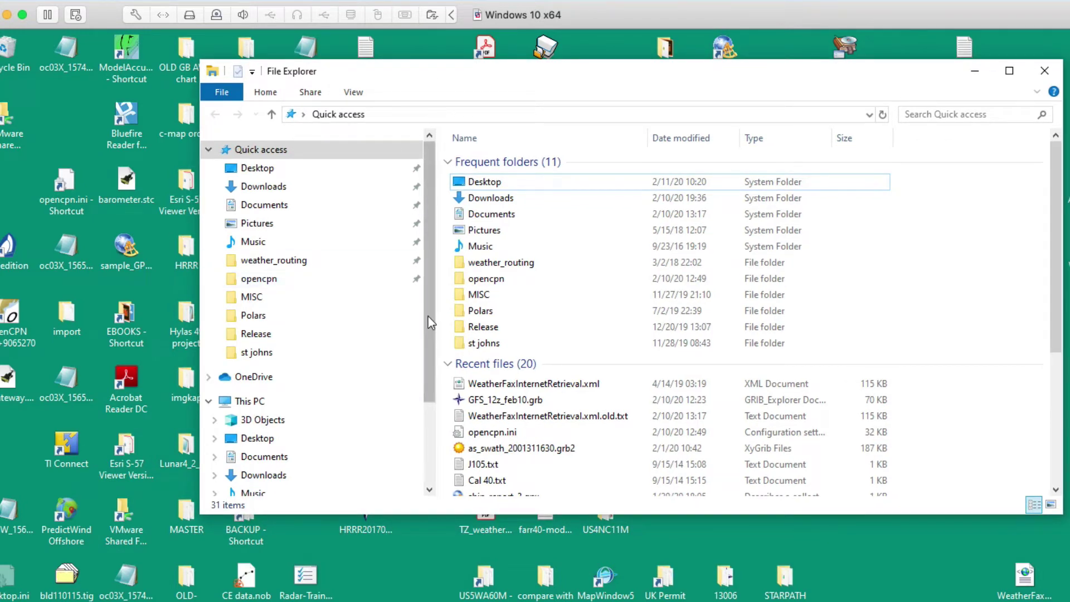
{"action": "left_click_drag", "start_coordinate": [421, 290], "coordinate": [424, 386]}
{"action": "scroll", "coordinate": [422, 355], "scroll_direction": "up", "scroll_amount": 1}
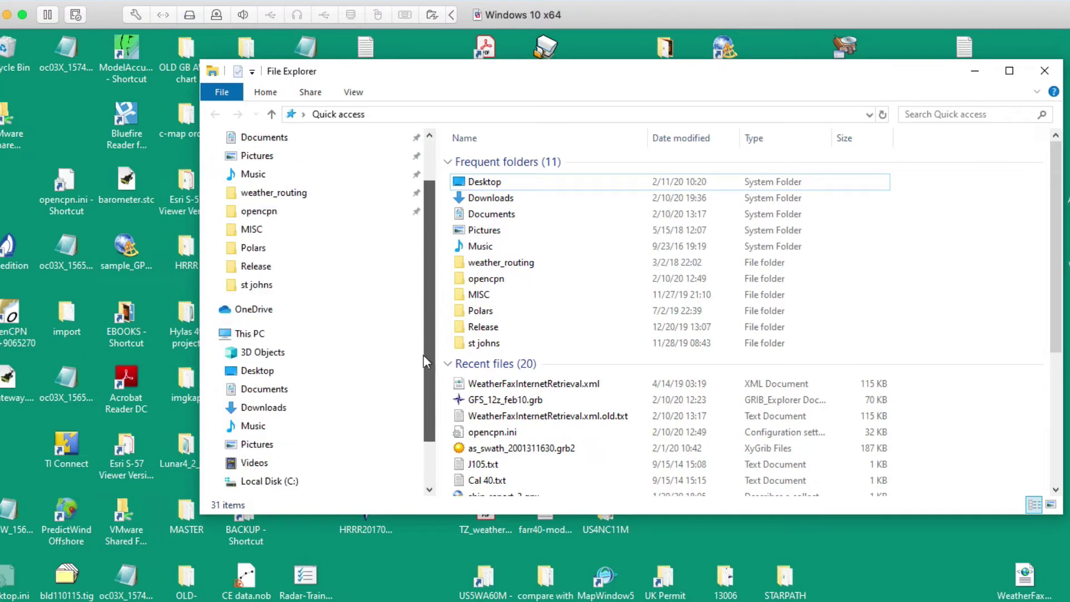
{"action": "left_click_drag", "start_coordinate": [423, 354], "coordinate": [423, 399]}
{"action": "left_click", "coordinate": [256, 429]}
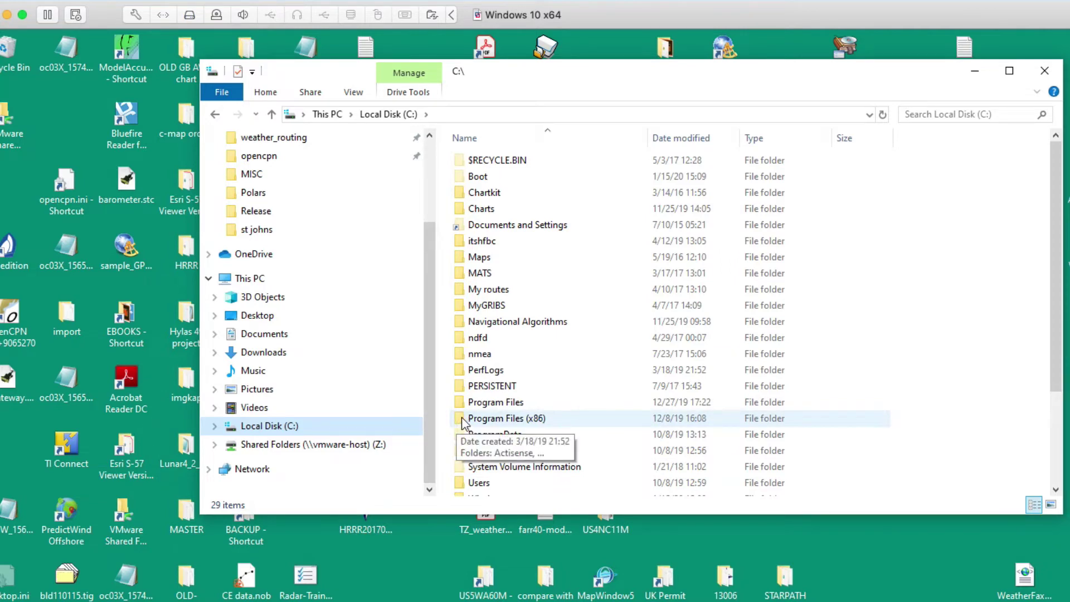
Step: Browse Program Files (x86) > OpenCPN > plugins > weatherfax_pi > data
{"action": "double_click", "coordinate": [462, 422]}
{"action": "scroll", "coordinate": [567, 363], "scroll_direction": "down", "scroll_amount": 1}
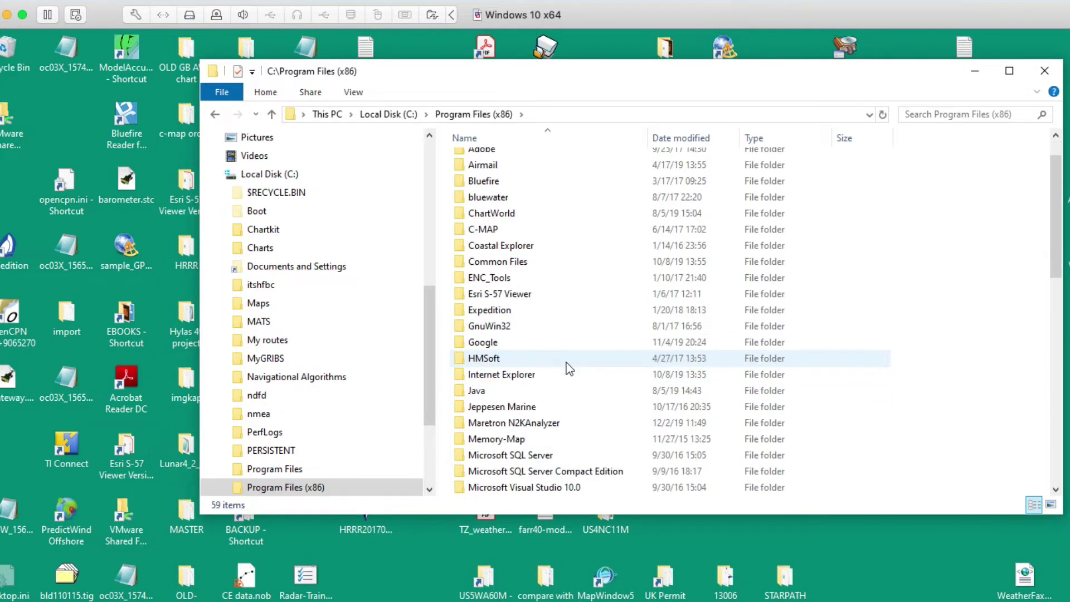
{"action": "scroll", "coordinate": [566, 363], "scroll_direction": "down", "scroll_amount": 10}
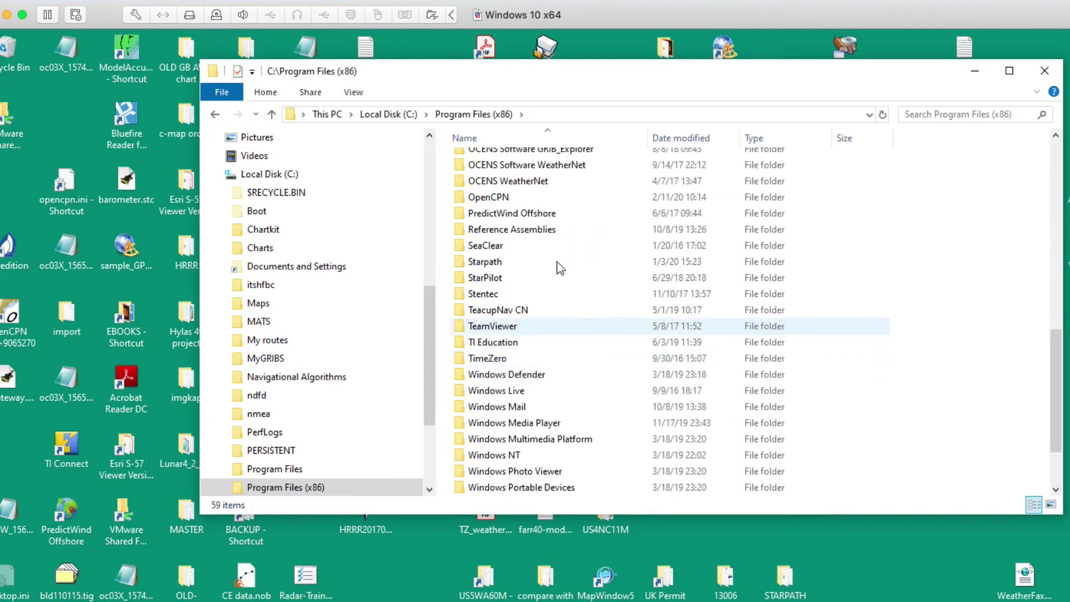
{"action": "scroll", "coordinate": [485, 290], "scroll_direction": "up", "scroll_amount": 2}
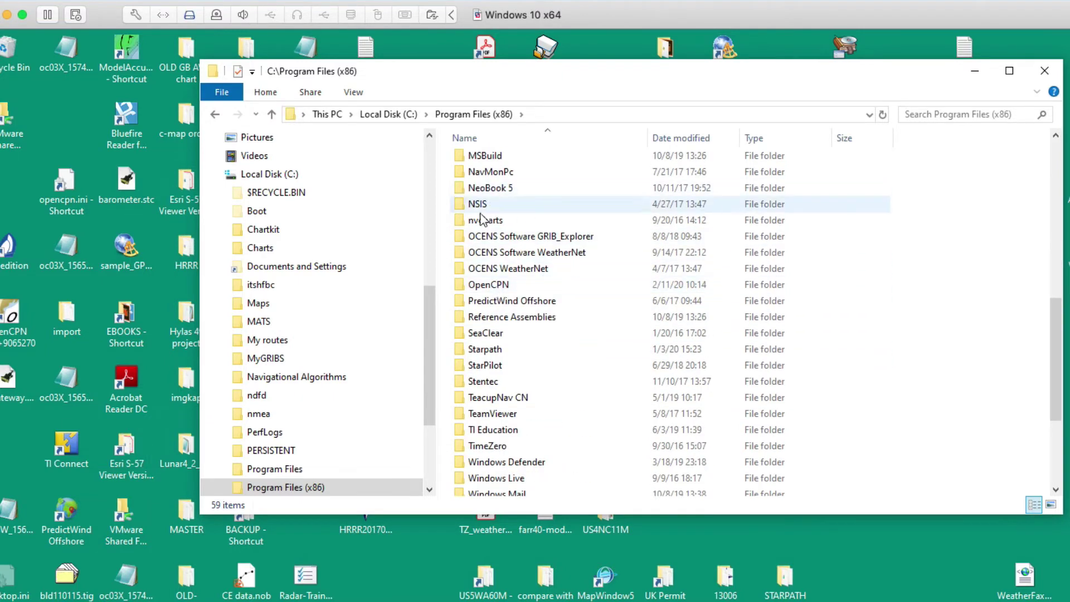
{"action": "double_click", "coordinate": [463, 286]}
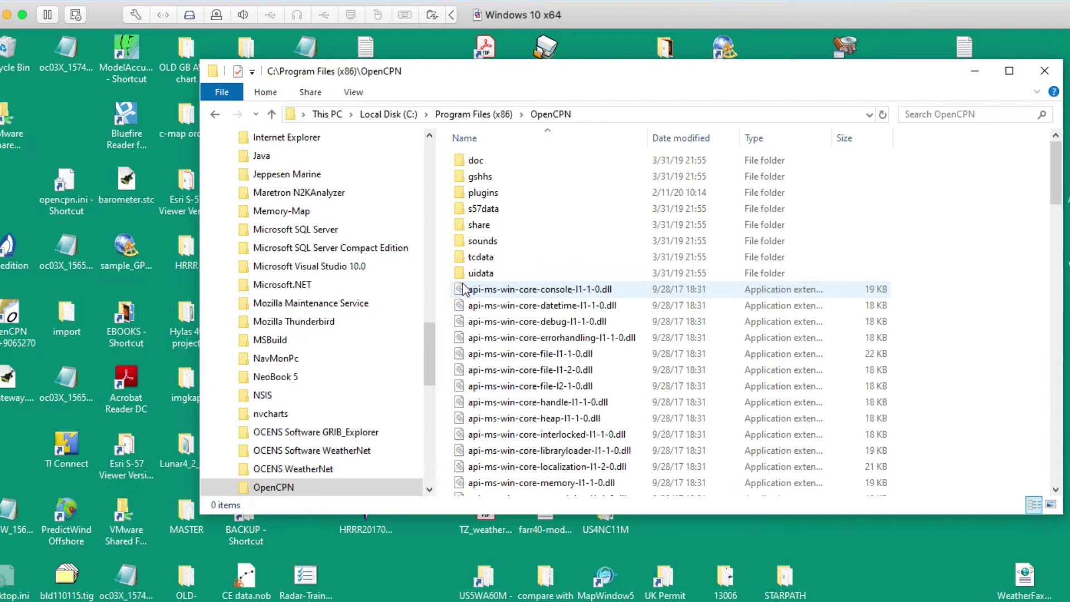
{"action": "double_click", "coordinate": [470, 195]}
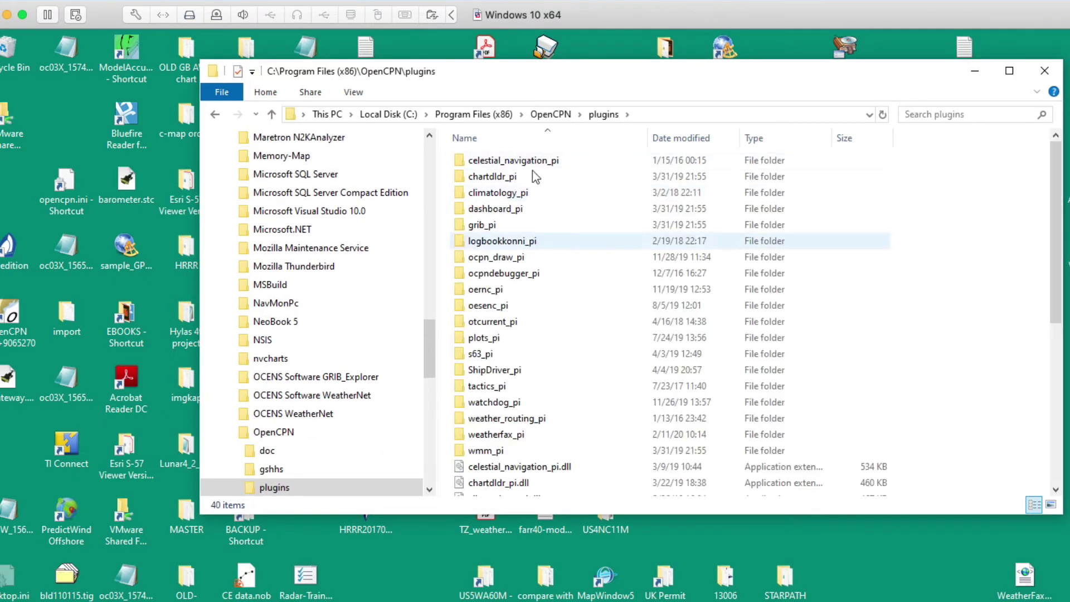
{"action": "scroll", "coordinate": [583, 442], "scroll_direction": "down", "scroll_amount": 4}
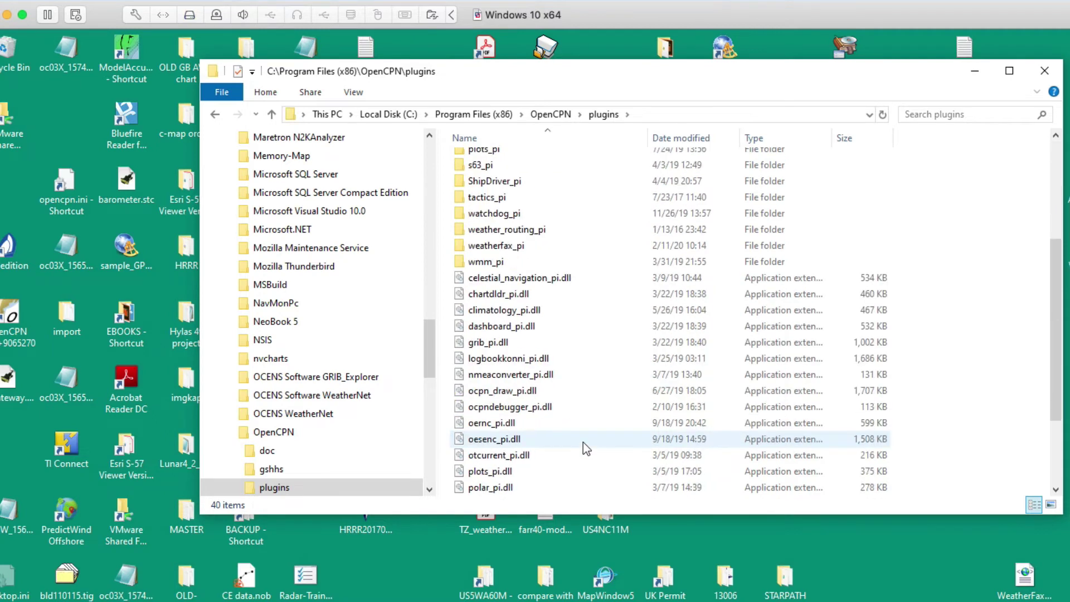
{"action": "scroll", "coordinate": [583, 443], "scroll_direction": "up", "scroll_amount": 2}
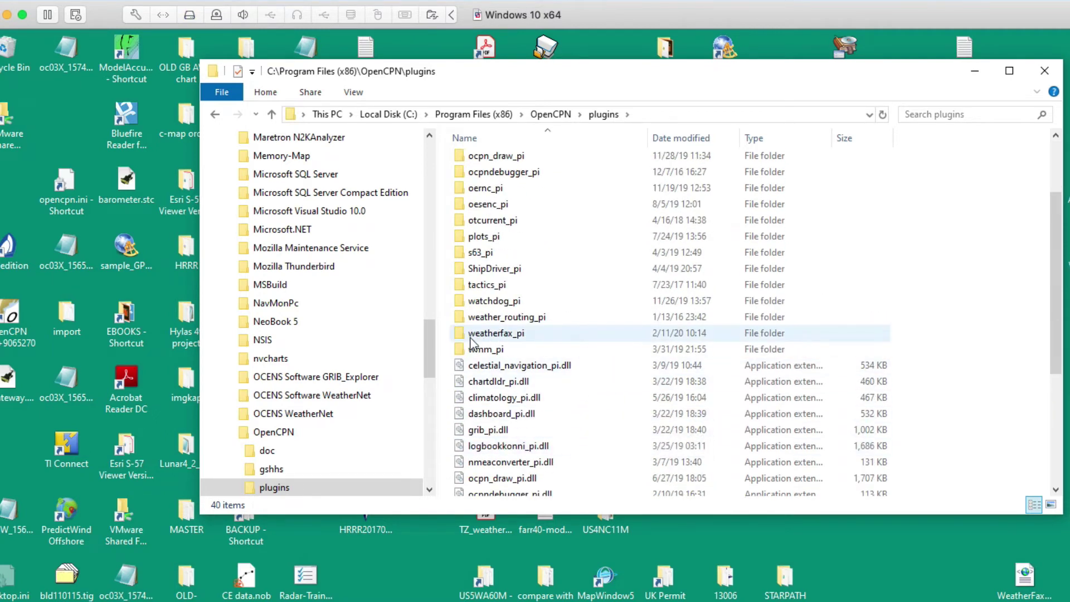
{"action": "mouse_move", "coordinate": [463, 339]}
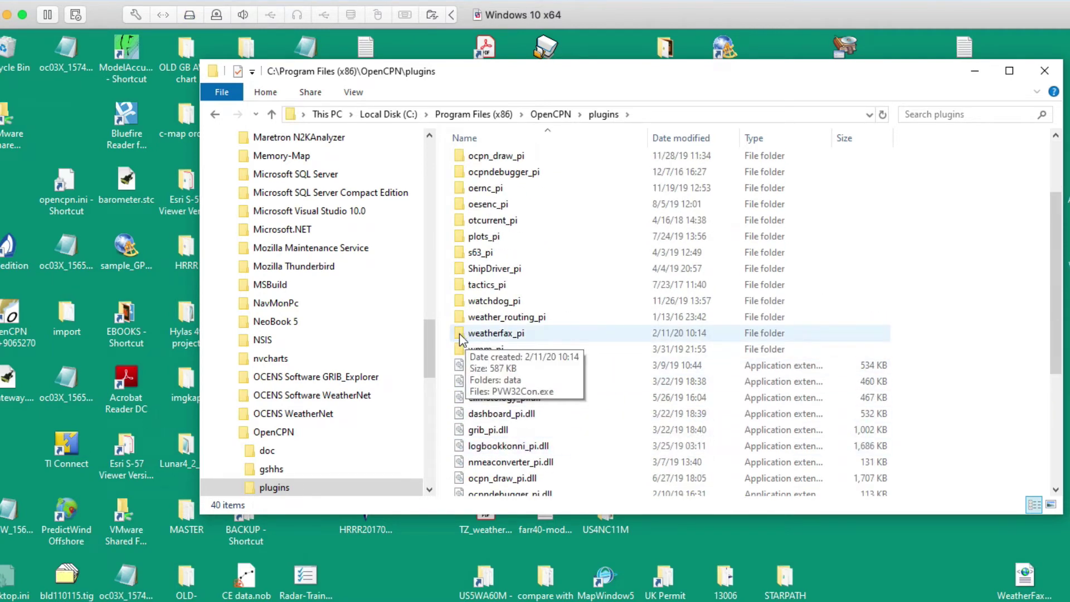
{"action": "double_click", "coordinate": [460, 335]}
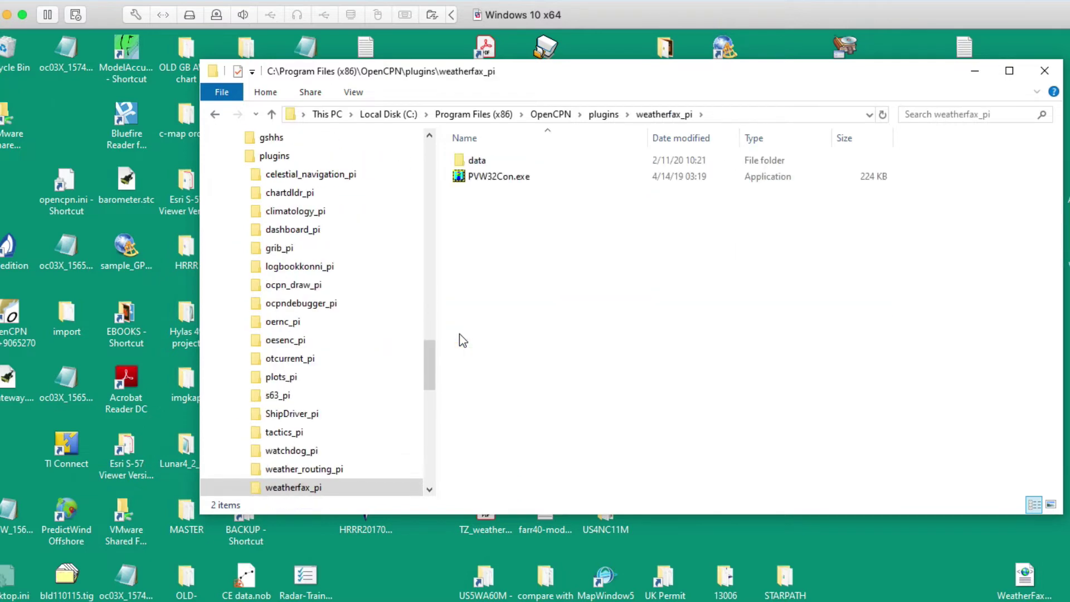
{"action": "double_click", "coordinate": [460, 161]}
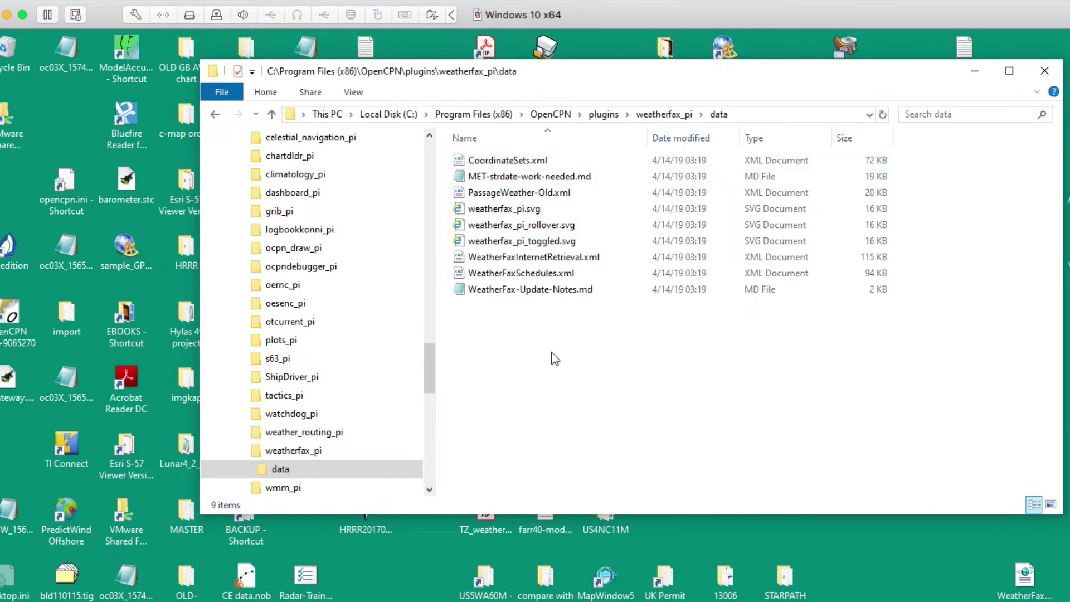
Step: Delete WeatherFaxInternetRetrieval.xml through its right-click menu
{"action": "left_click", "coordinate": [524, 256]}
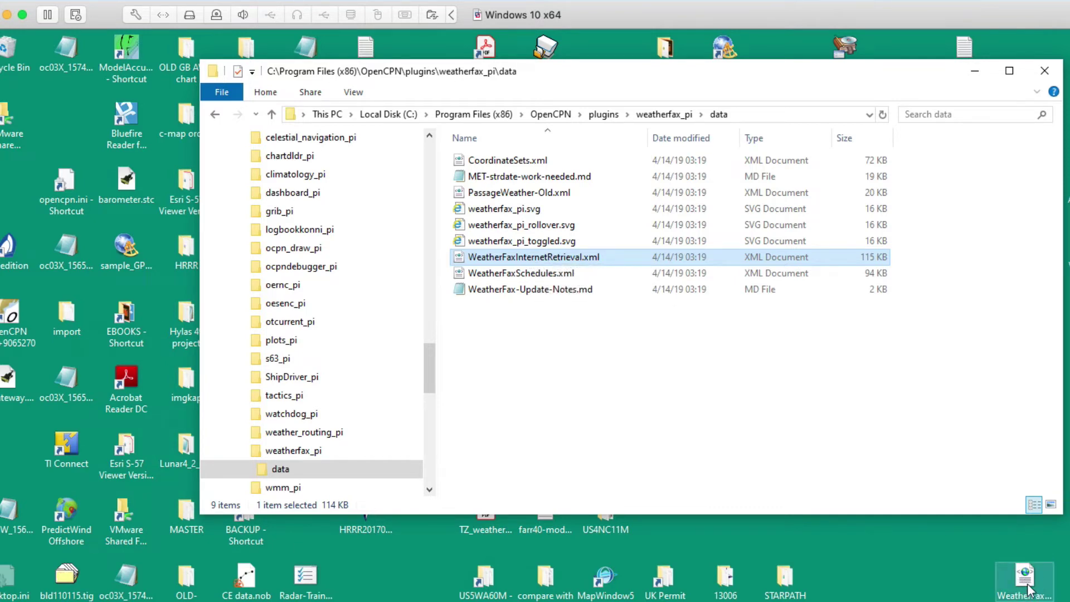
{"action": "left_click", "coordinate": [578, 259]}
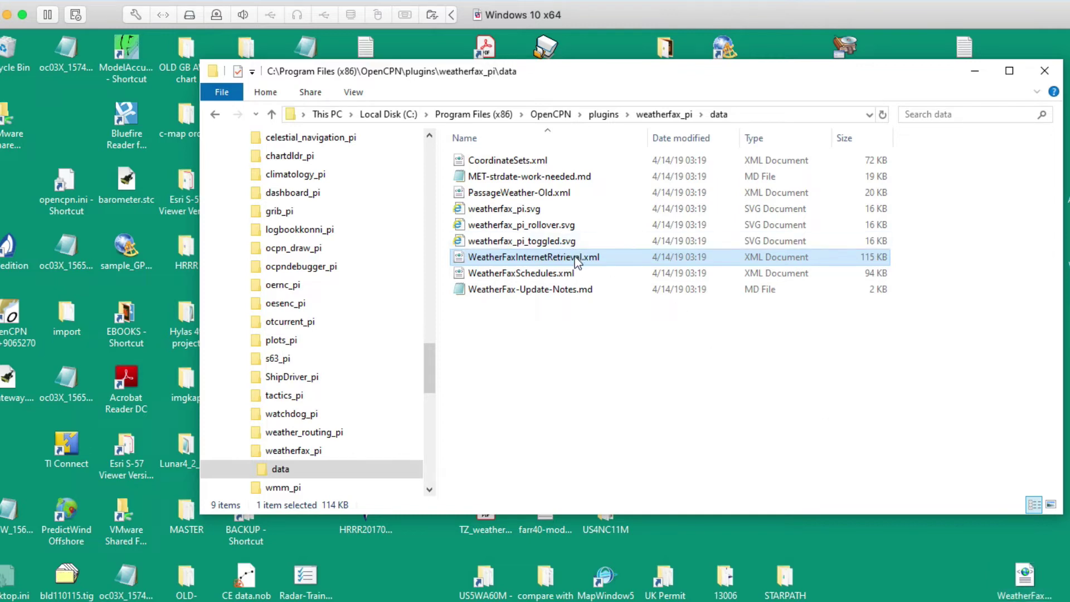
{"action": "right_click", "coordinate": [604, 258]}
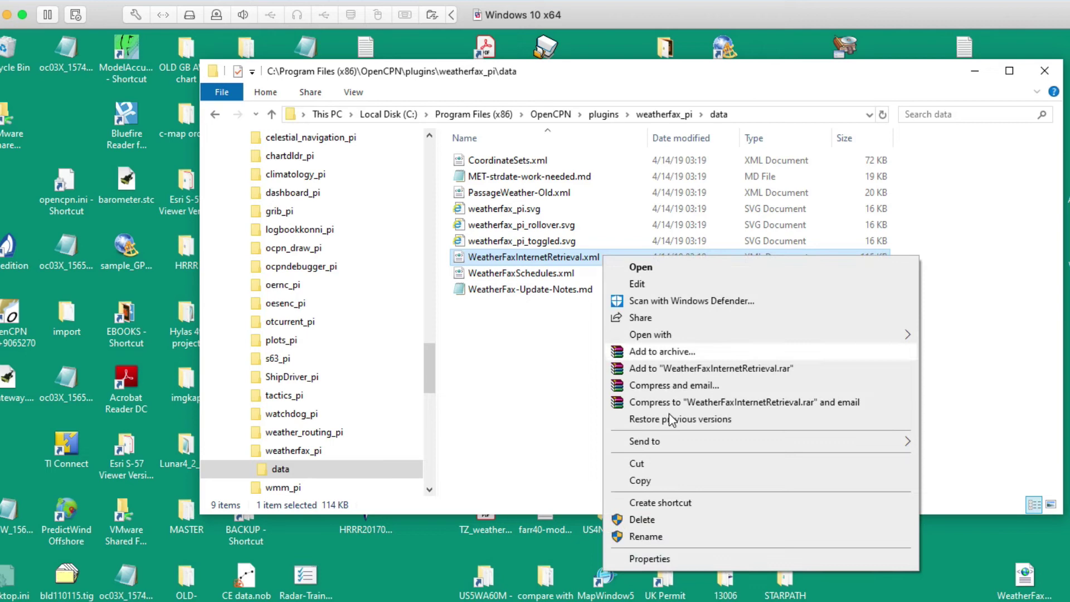
{"action": "left_click", "coordinate": [649, 520]}
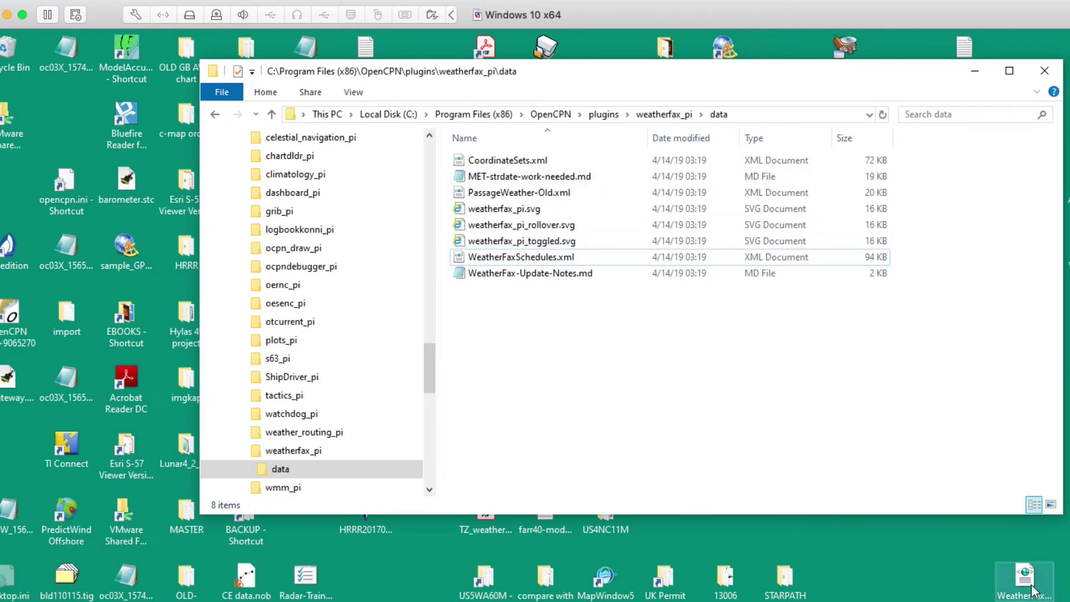
Step: Move the new WeatherFaxInternetRetrieval.xml from the desktop into data, approving administrator permission
{"action": "left_click_drag", "start_coordinate": [1034, 591], "coordinate": [547, 324]}
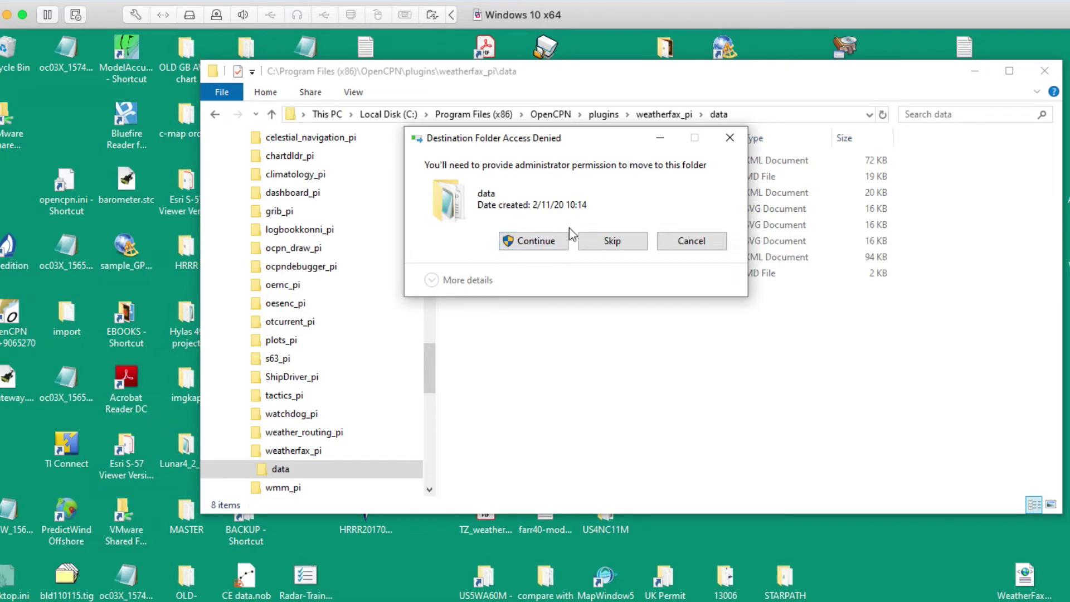
{"action": "left_click", "coordinate": [539, 245]}
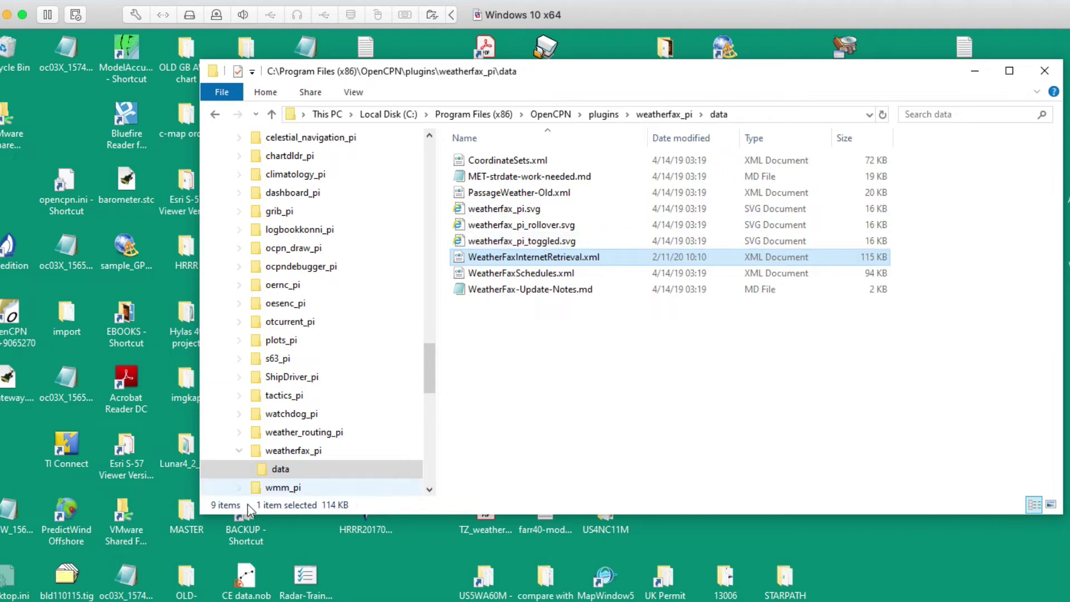
{"action": "right_click", "coordinate": [281, 471]}
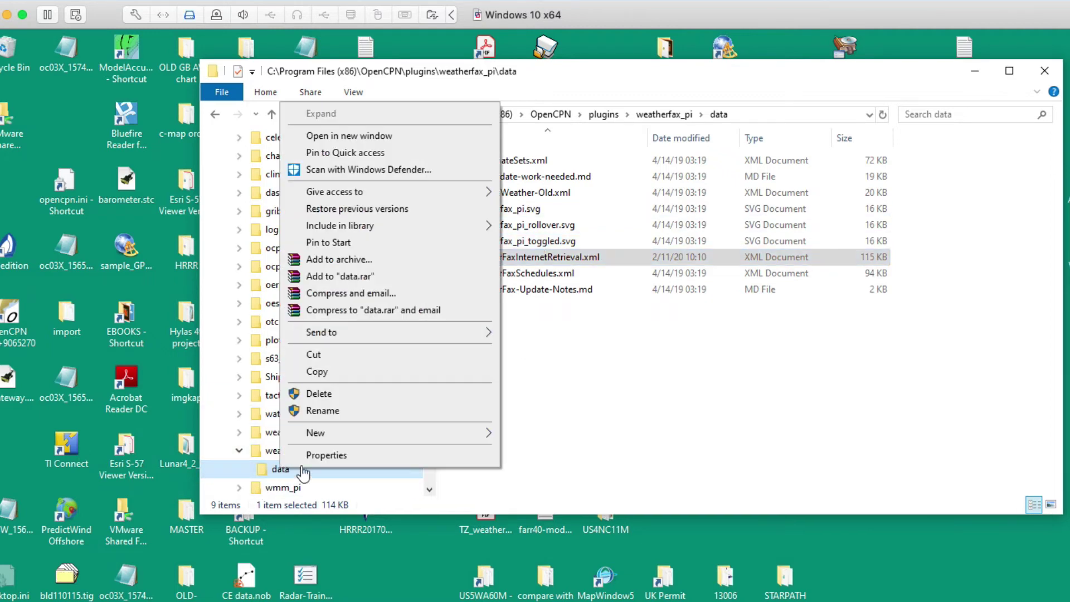
{"action": "left_click", "coordinate": [332, 456]}
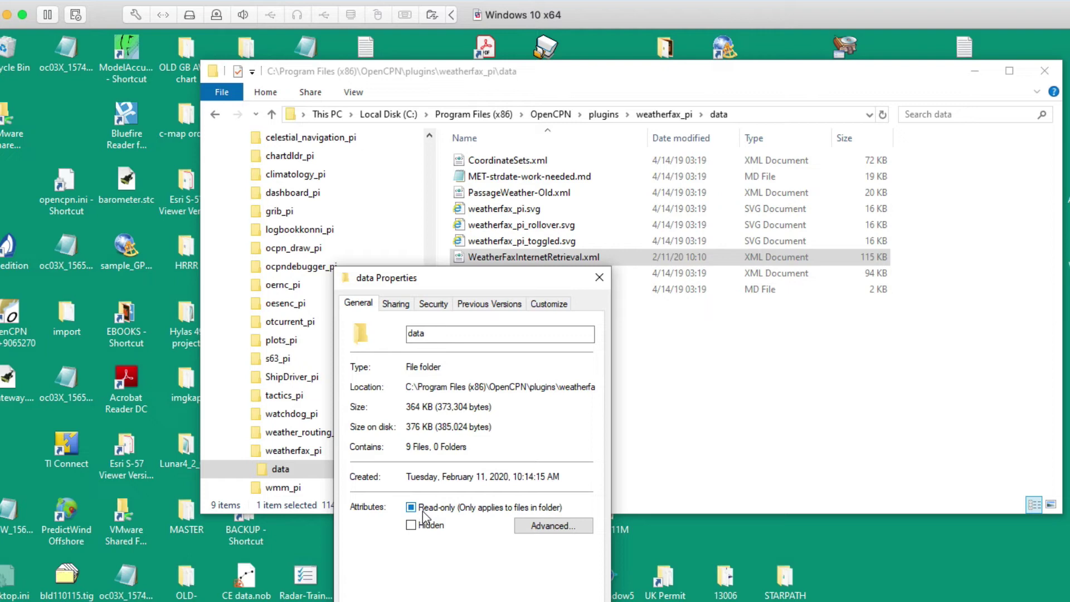
{"action": "left_click", "coordinate": [553, 527]}
{"action": "key", "text": "Escape"}
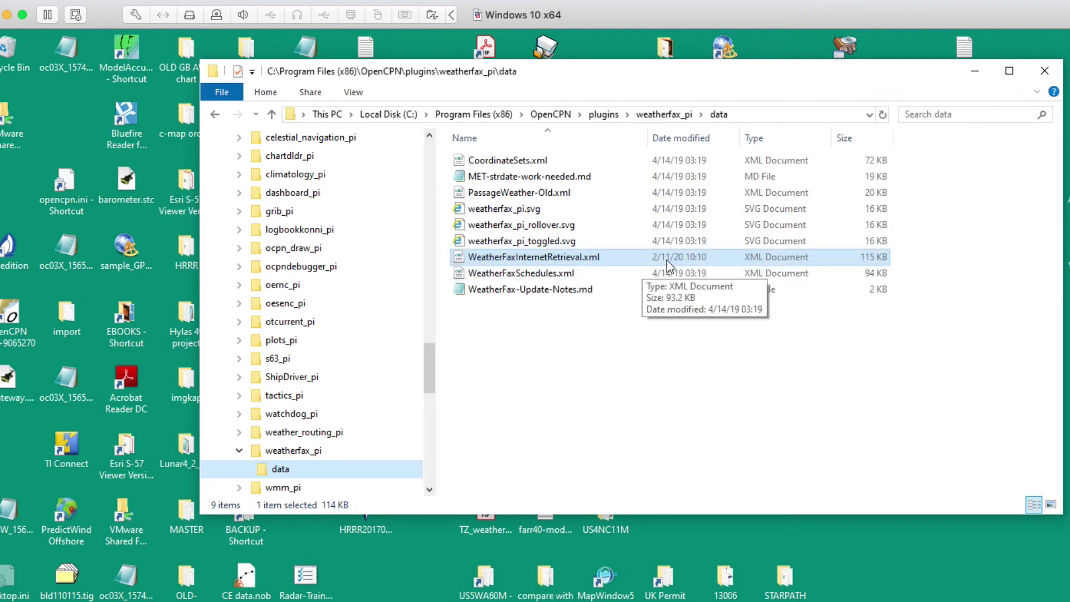
Step: Close Explorer, display the stored Atlantic faxes over the chart, and open Internet retrieval
{"action": "left_click", "coordinate": [1046, 71]}
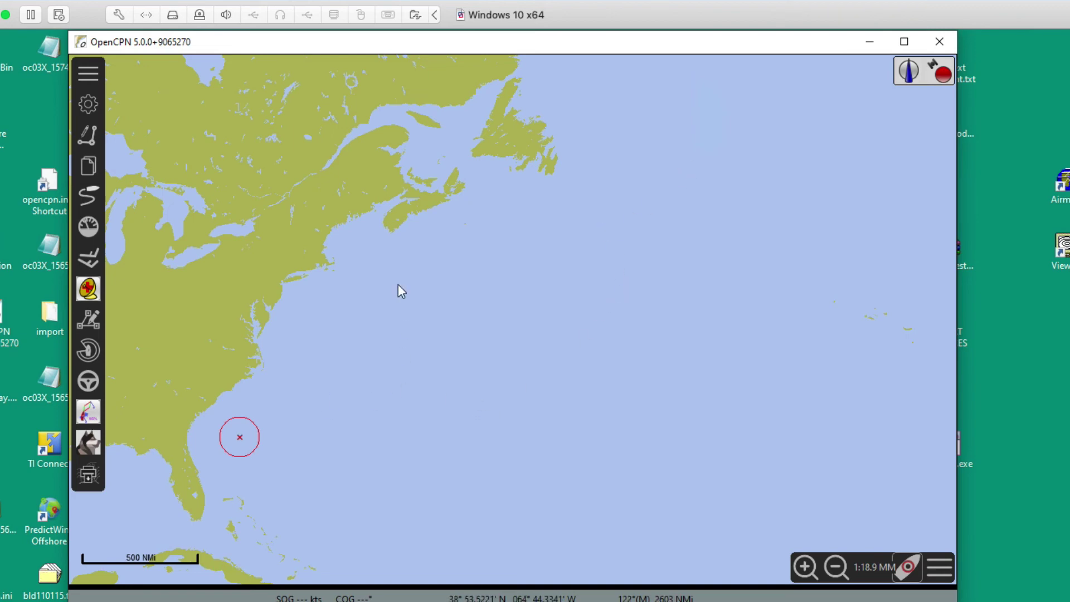
{"action": "left_click", "coordinate": [90, 478]}
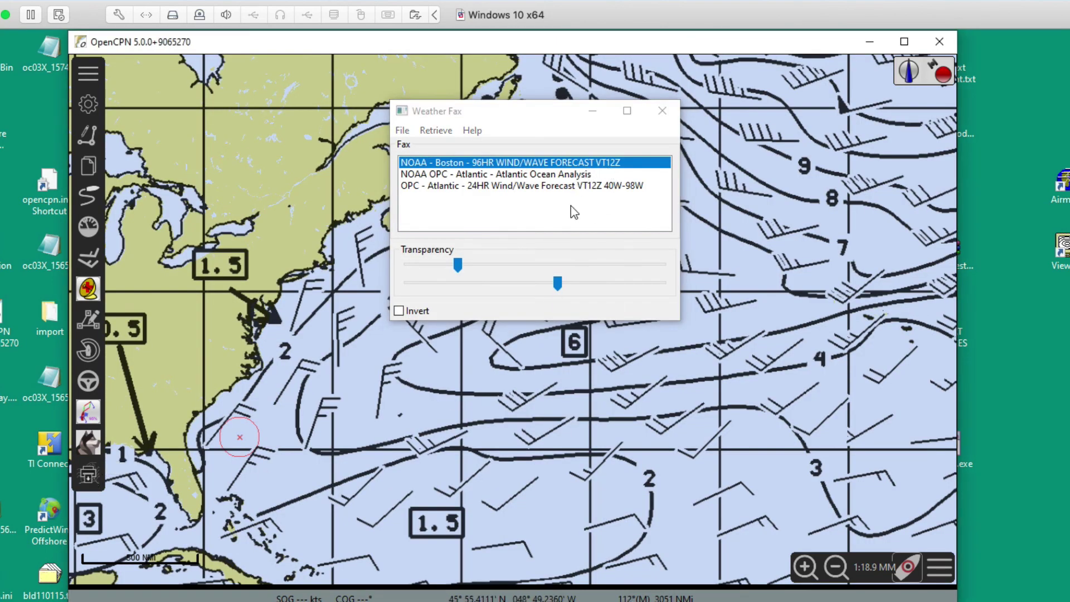
{"action": "left_click", "coordinate": [508, 174]}
{"action": "left_click", "coordinate": [513, 187]}
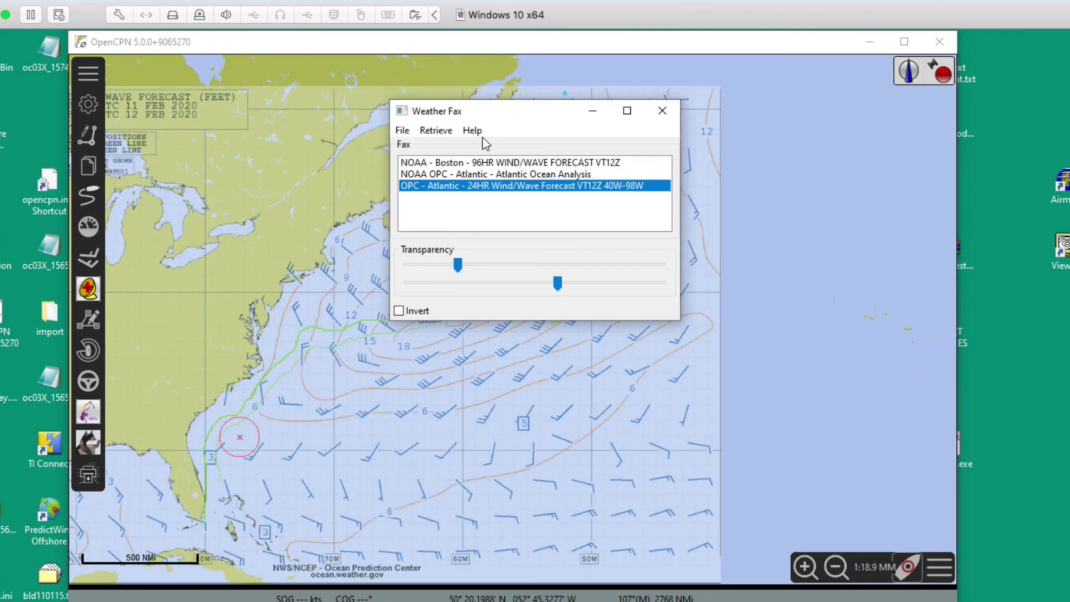
{"action": "left_click", "coordinate": [443, 131]}
{"action": "left_click", "coordinate": [458, 183]}
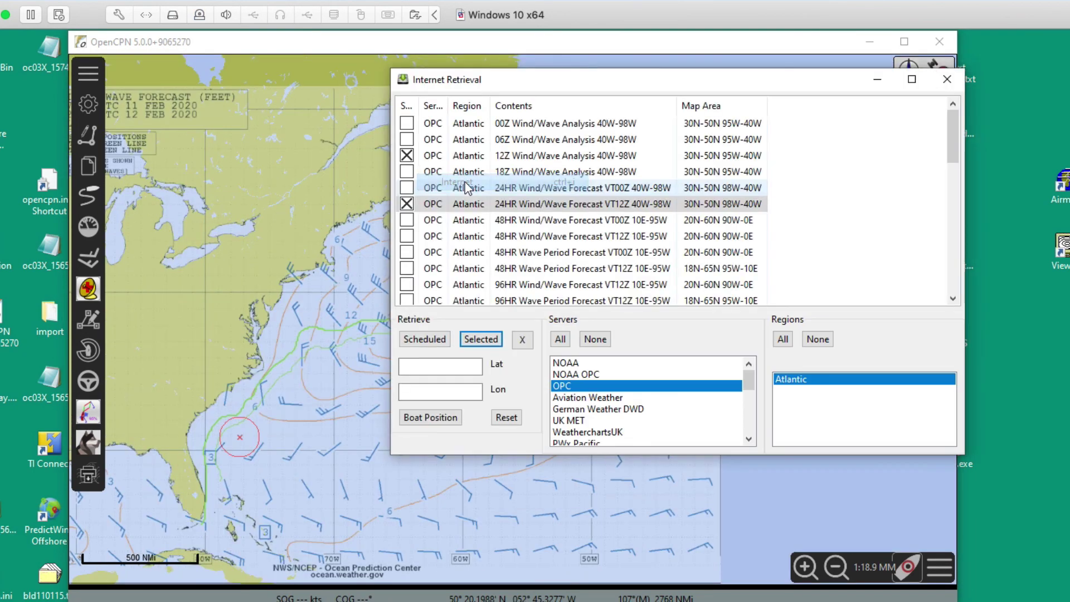
Step: Download the NOAA OPC 24-hour Surface Forecast and move both dialogs off the overlay
{"action": "left_click", "coordinate": [577, 374]}
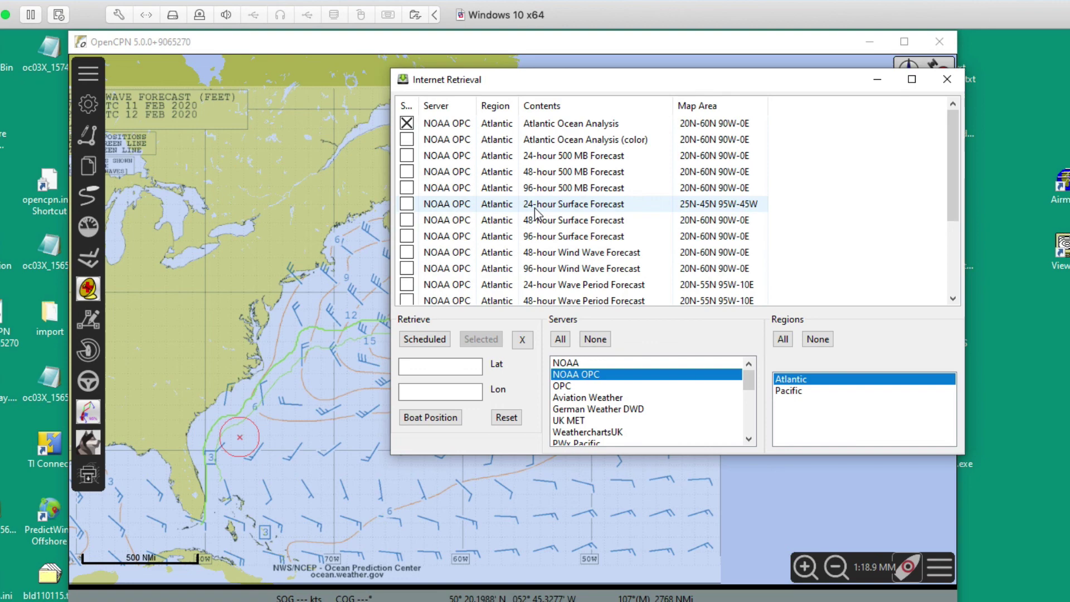
{"action": "left_click", "coordinate": [406, 204]}
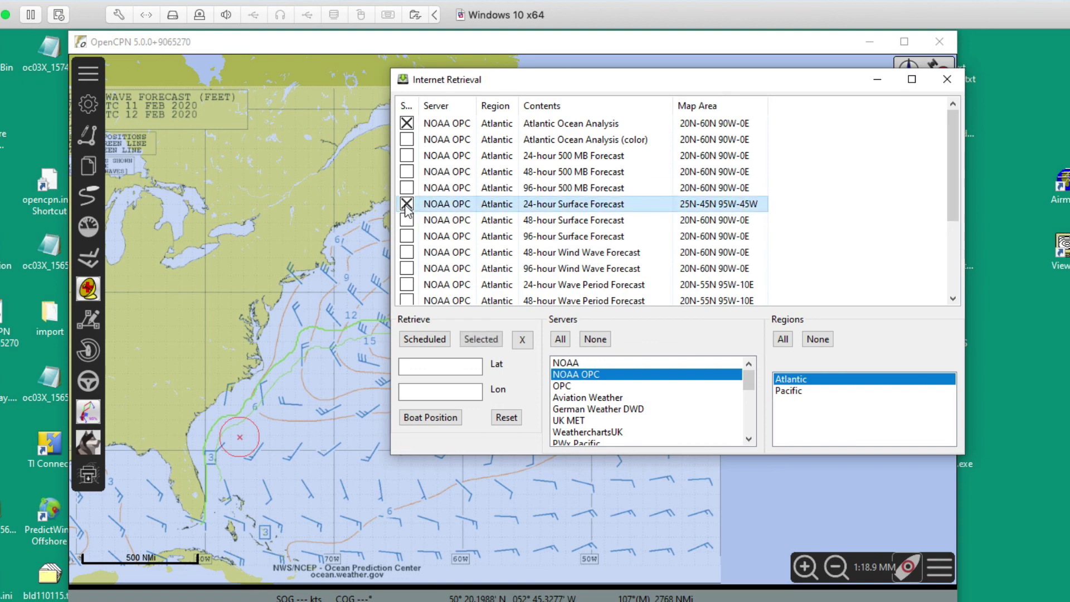
{"action": "double_click", "coordinate": [483, 206]}
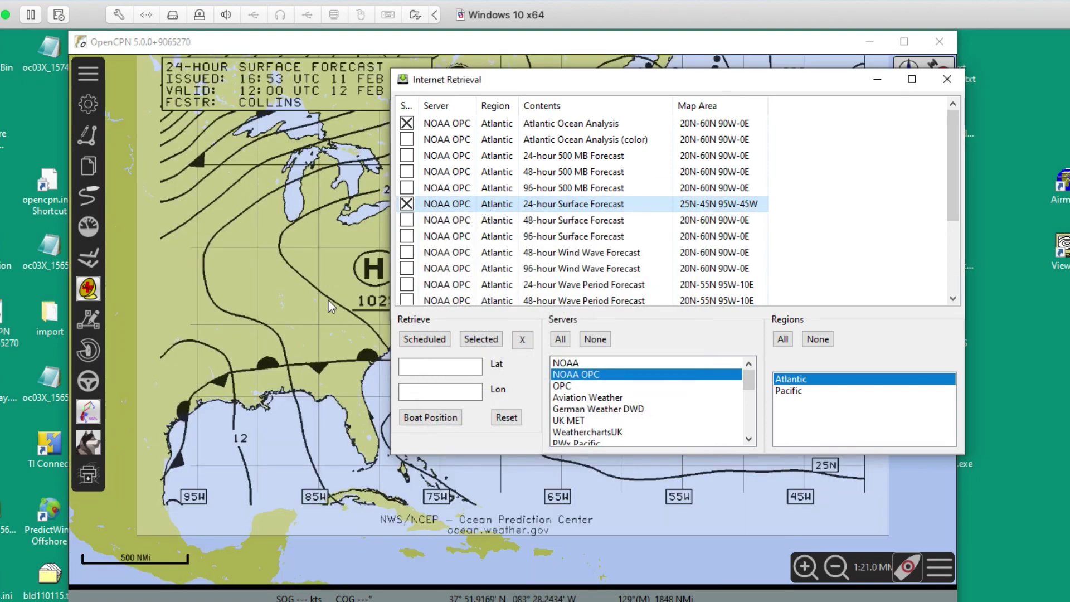
{"action": "left_click_drag", "start_coordinate": [541, 85], "coordinate": [1024, 507]}
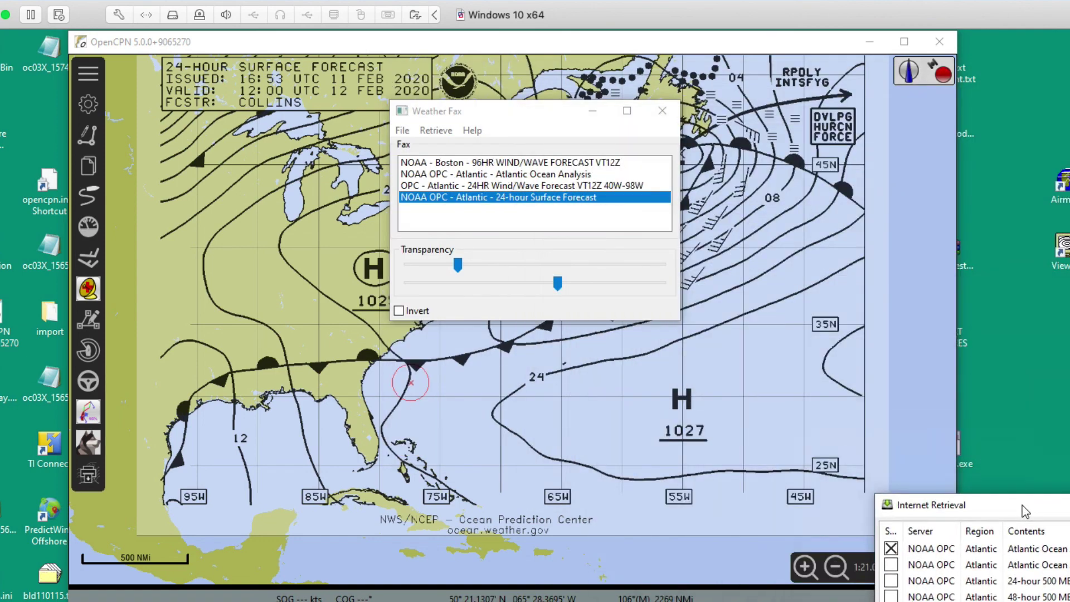
{"action": "left_click_drag", "start_coordinate": [533, 115], "coordinate": [621, 282]}
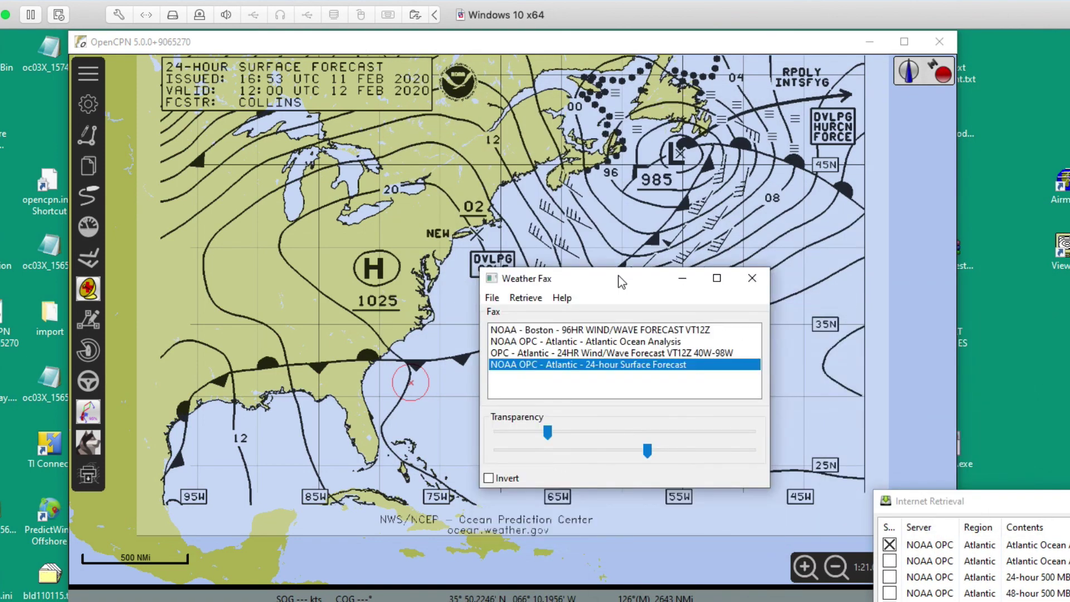